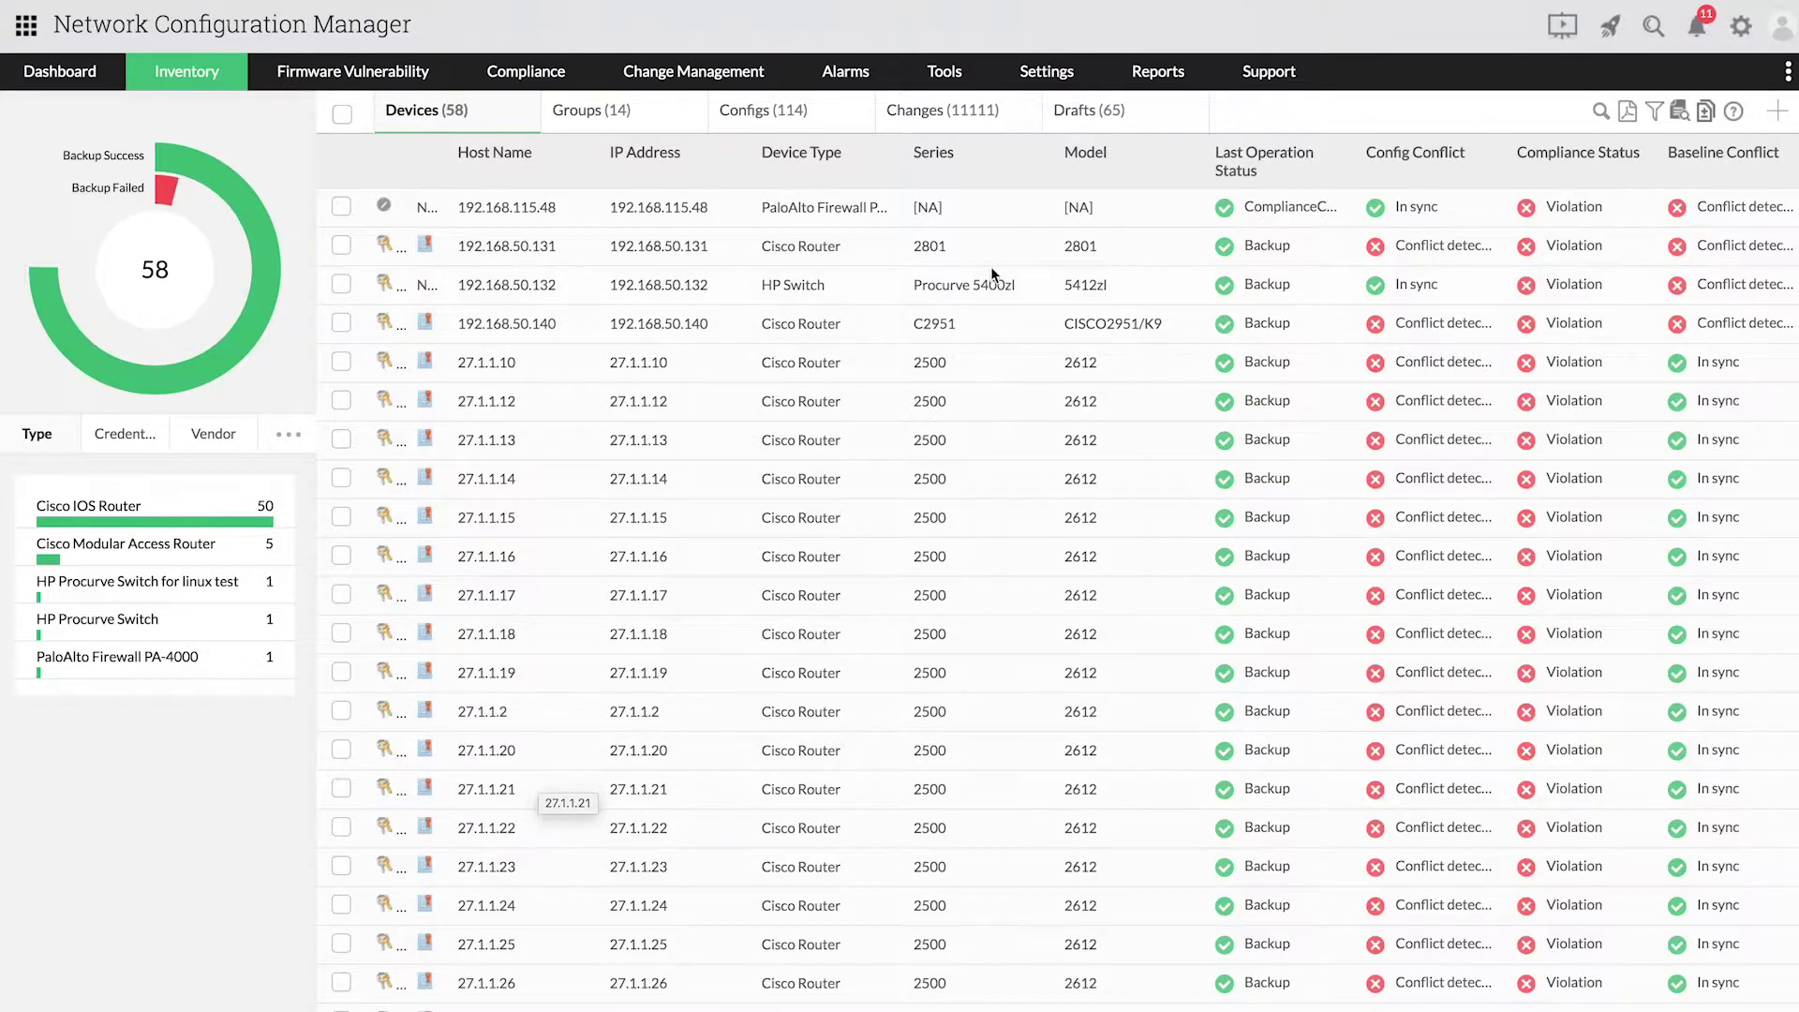
Step: Go to Settings > User Management > Users and start adding a new user
mouse_move(1036, 86)
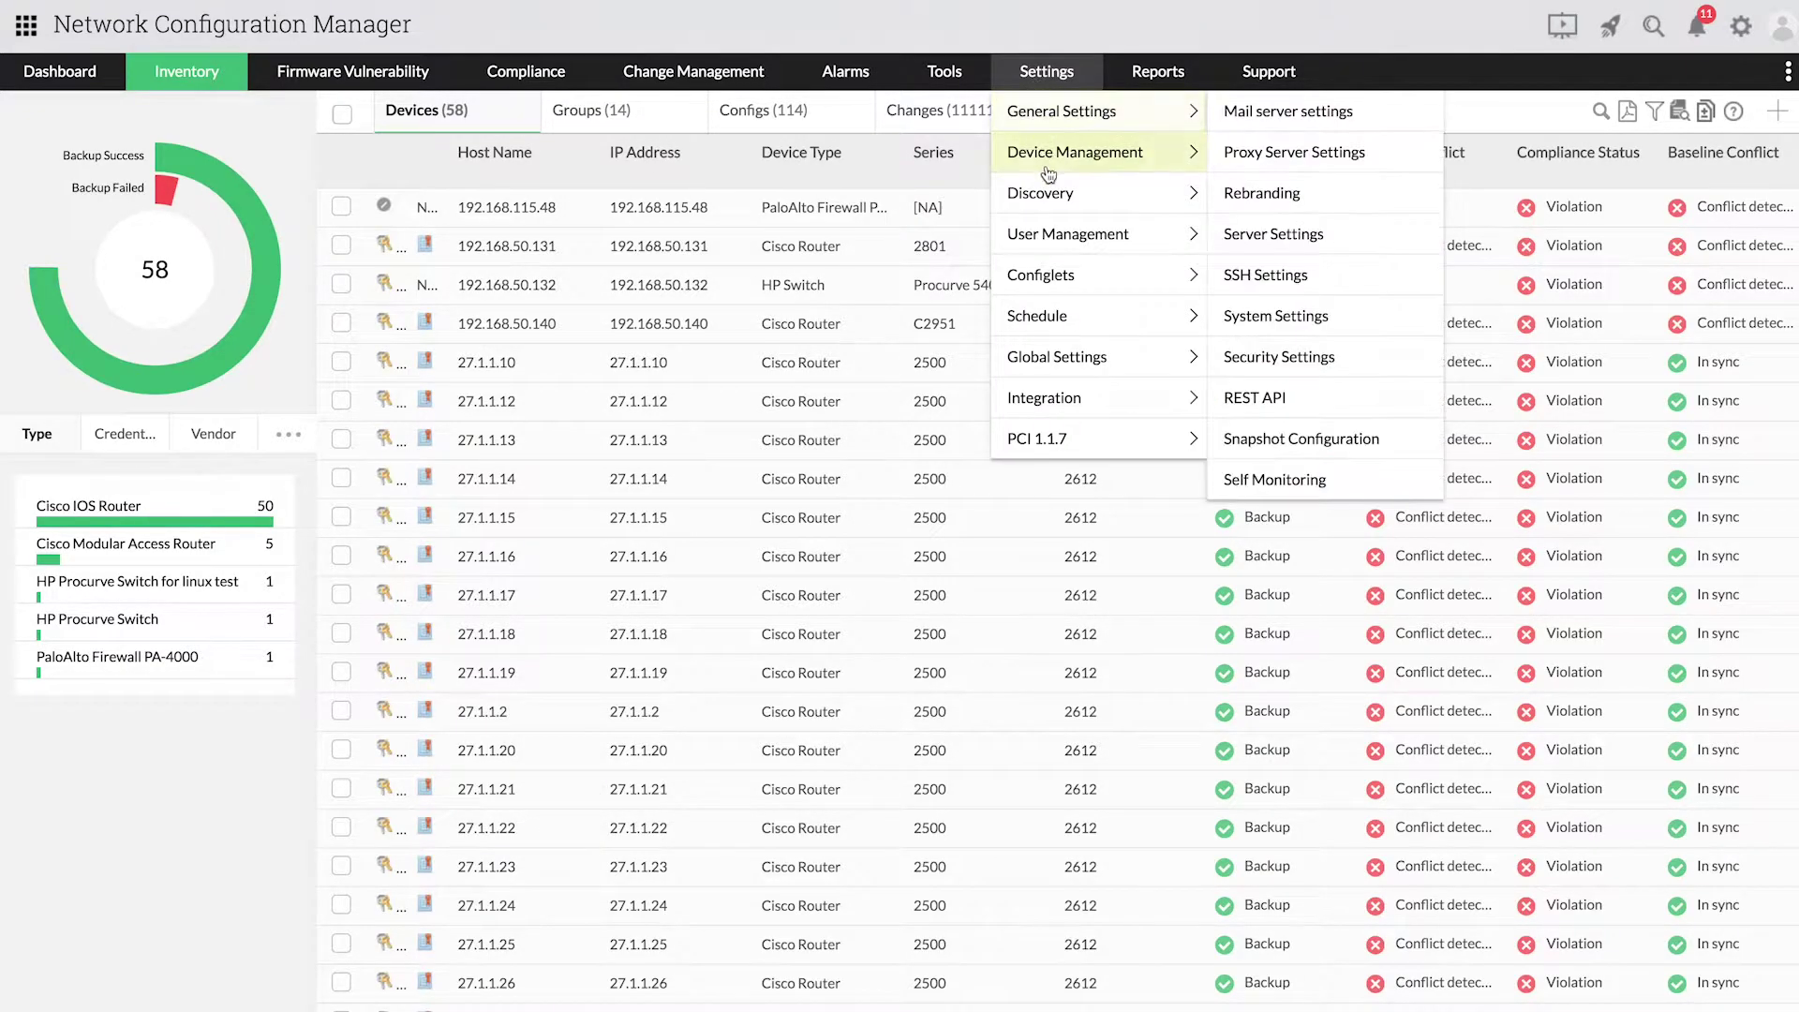
mouse_move(1061, 227)
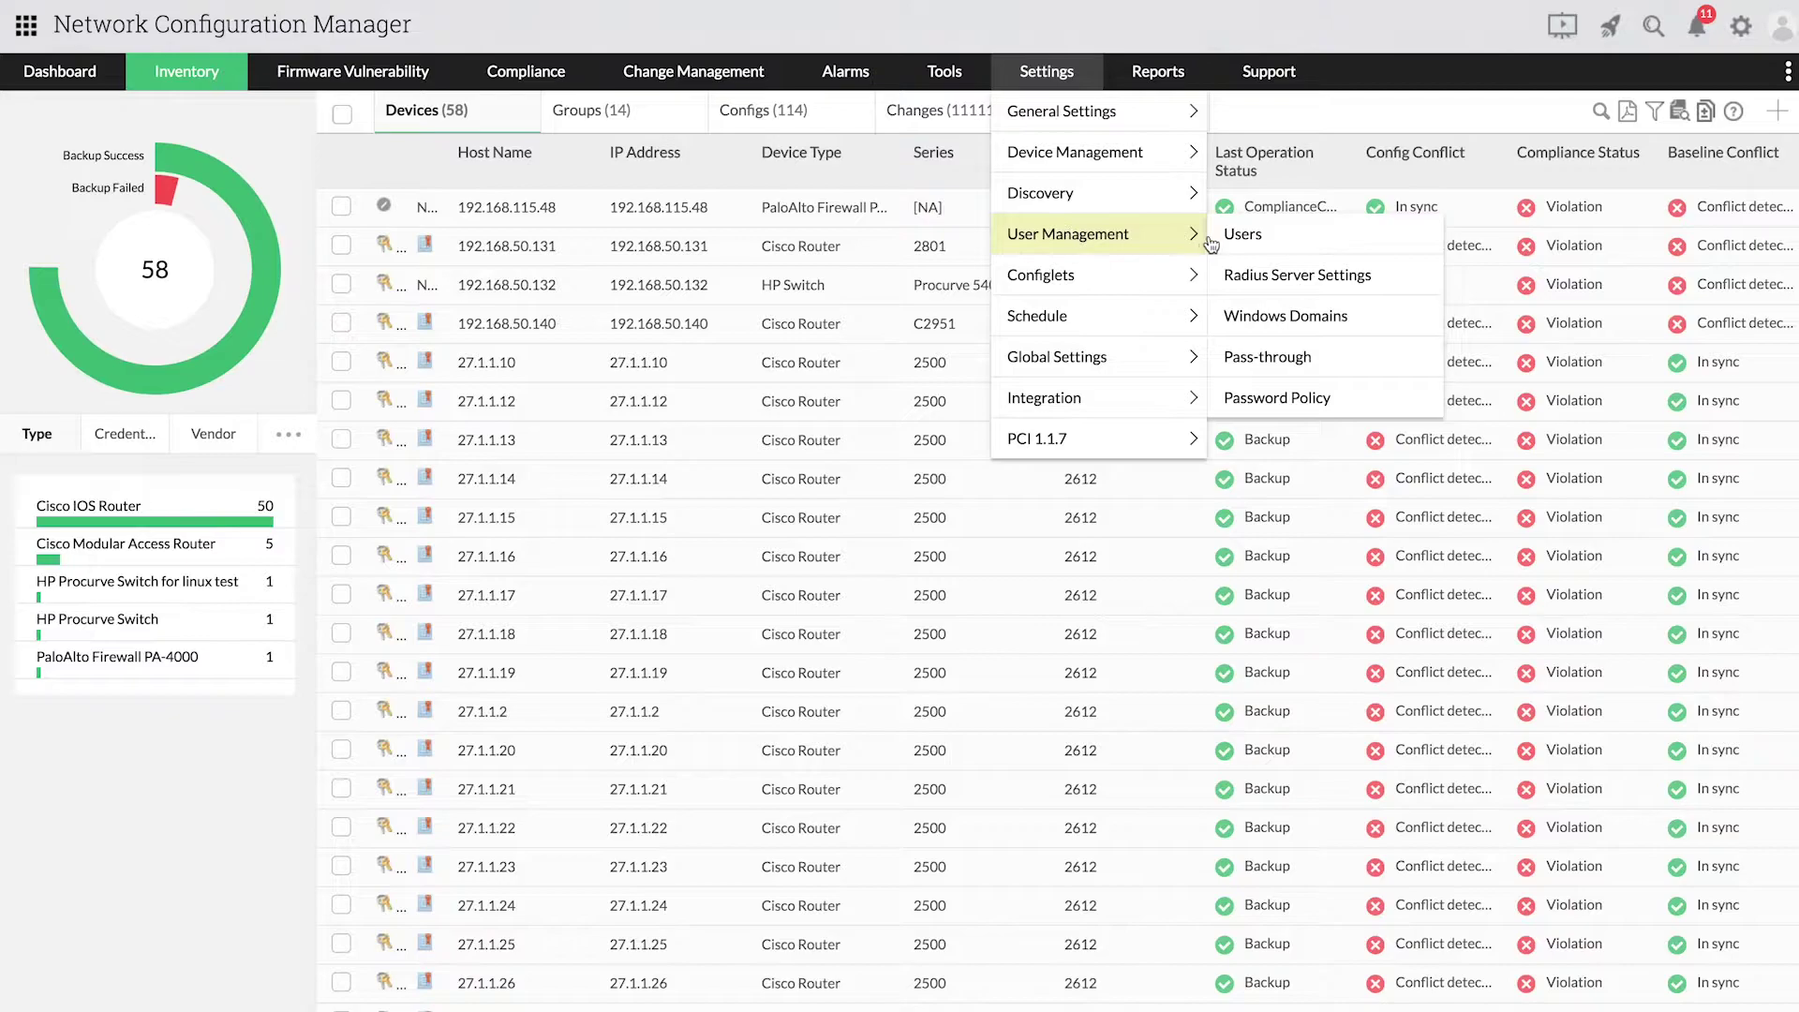
click(1272, 245)
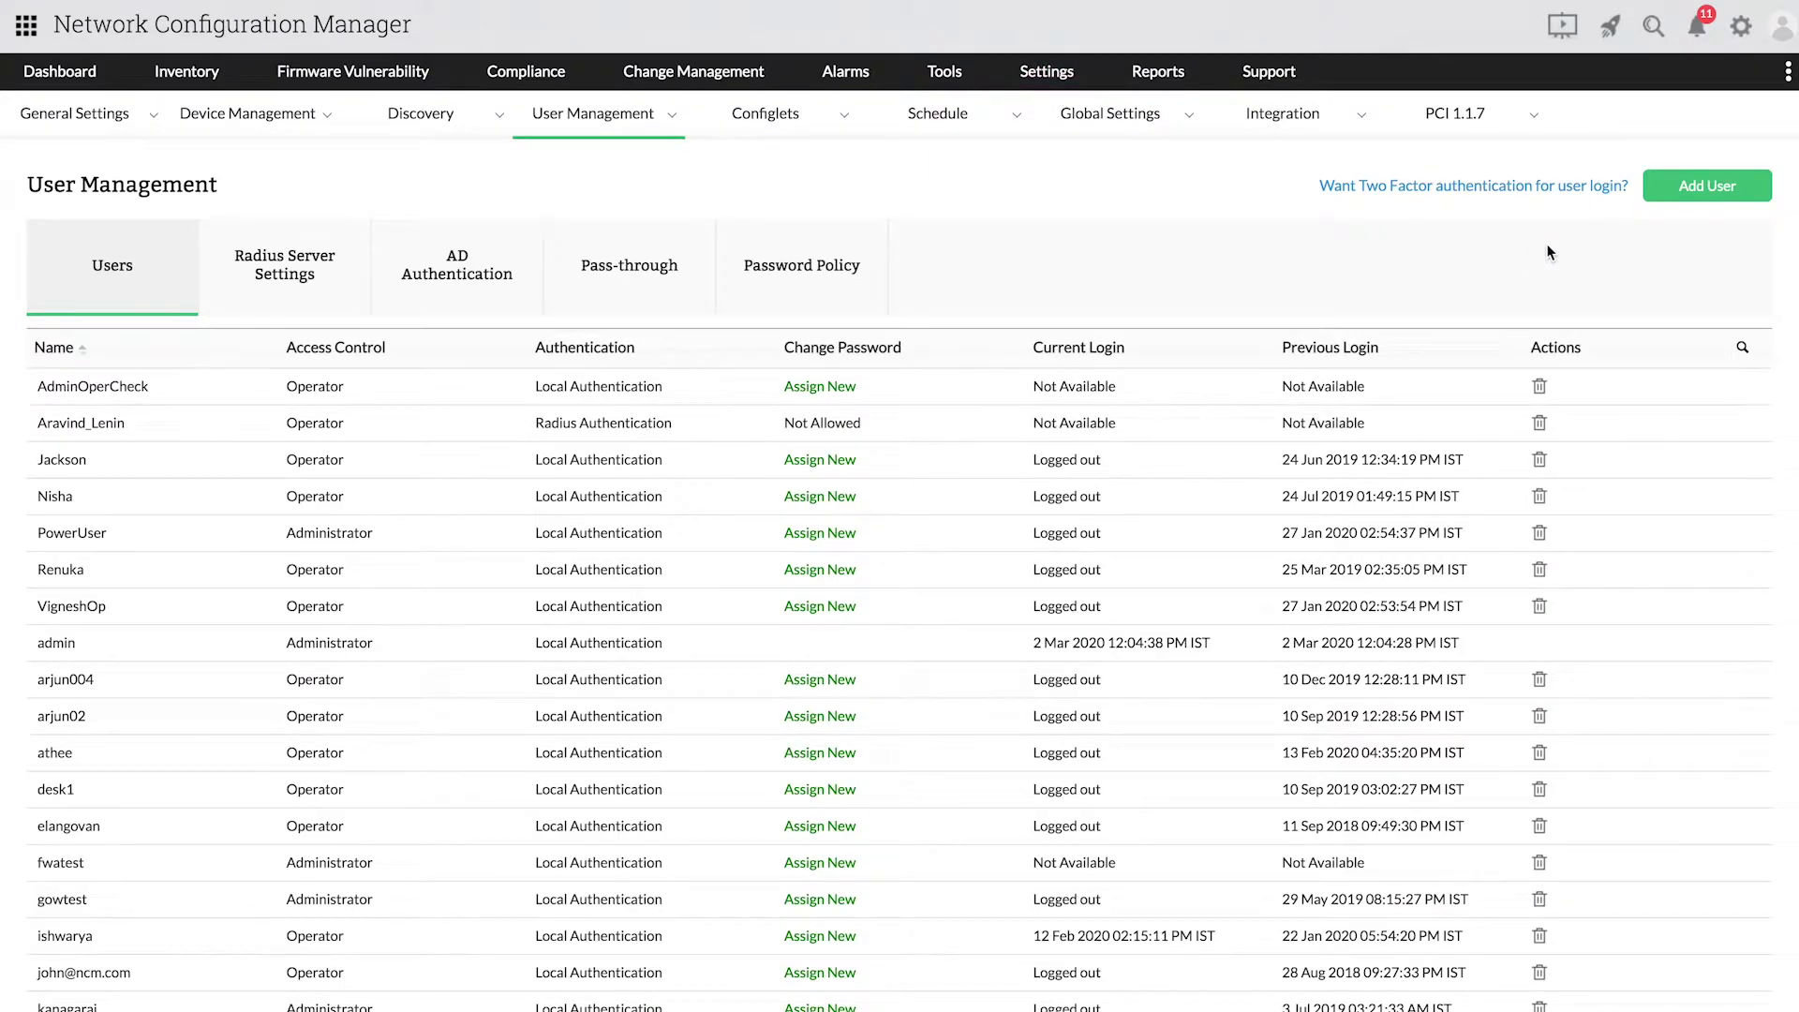
click(1684, 191)
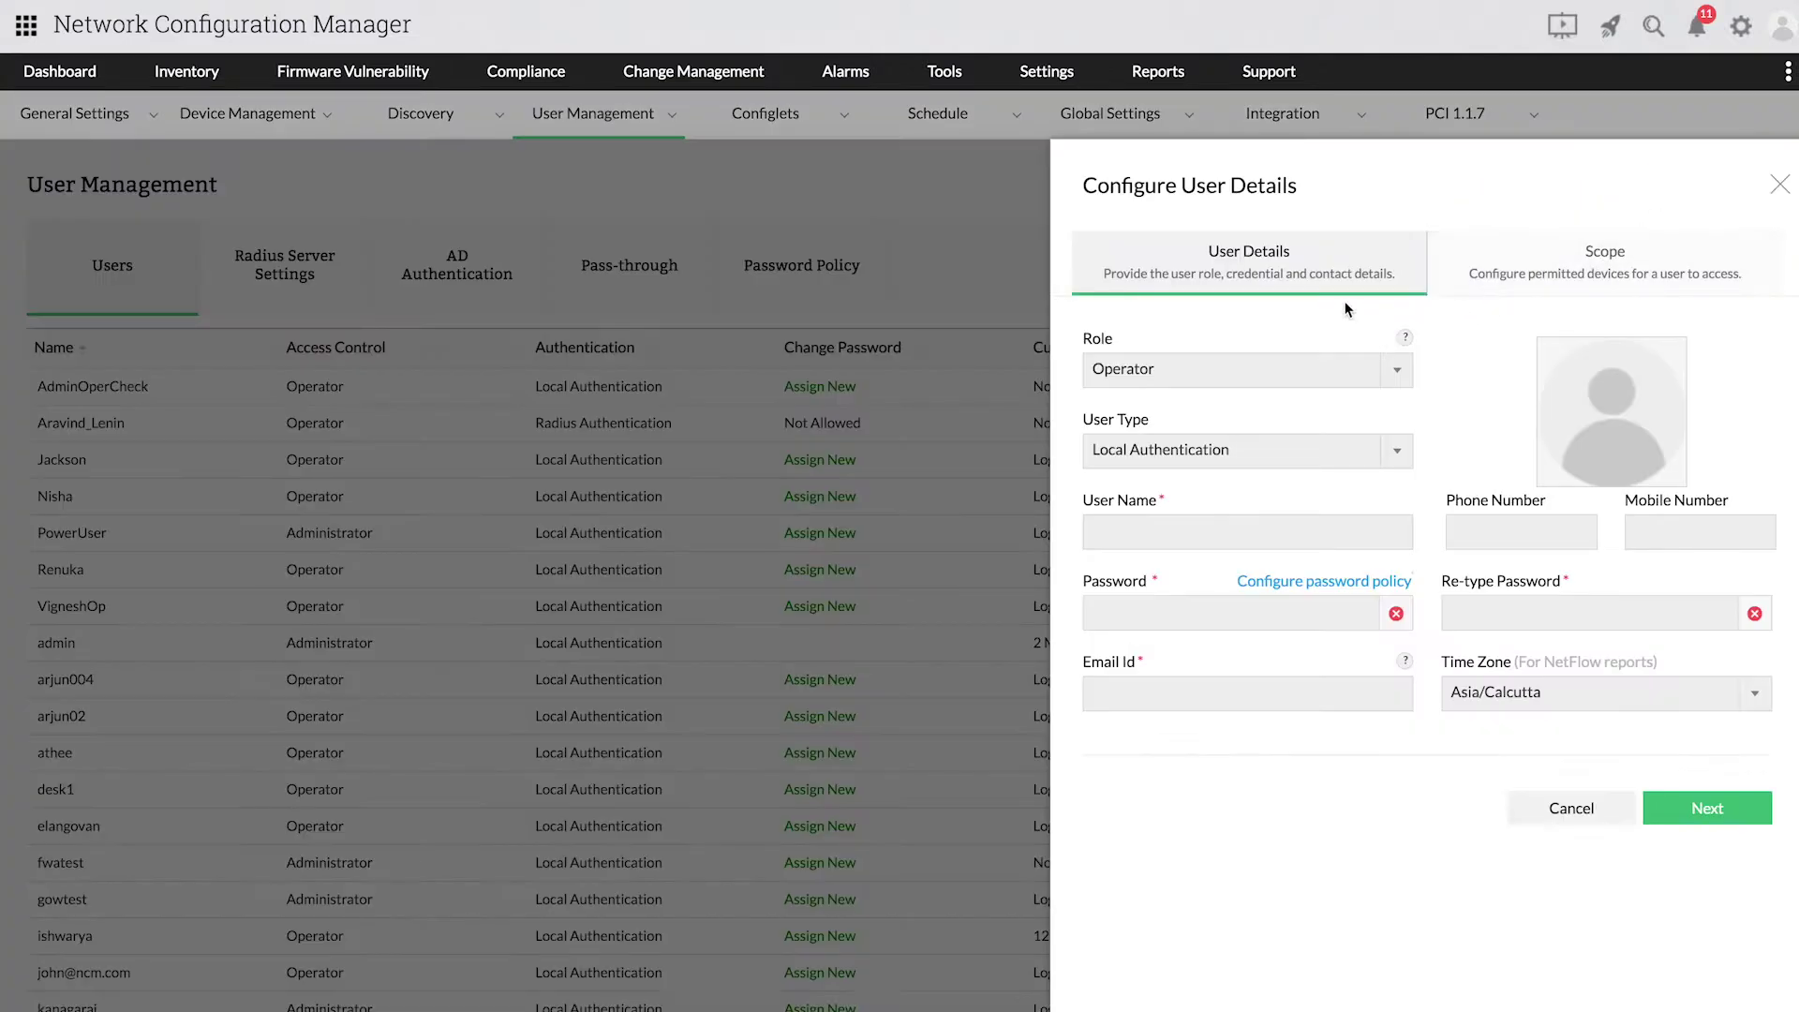
Step: Fill in the new user's login name, a matching password, and the user's e-mail address
click(1284, 526)
text(renu)
click(1277, 610)
text(*******)
key(Tab)
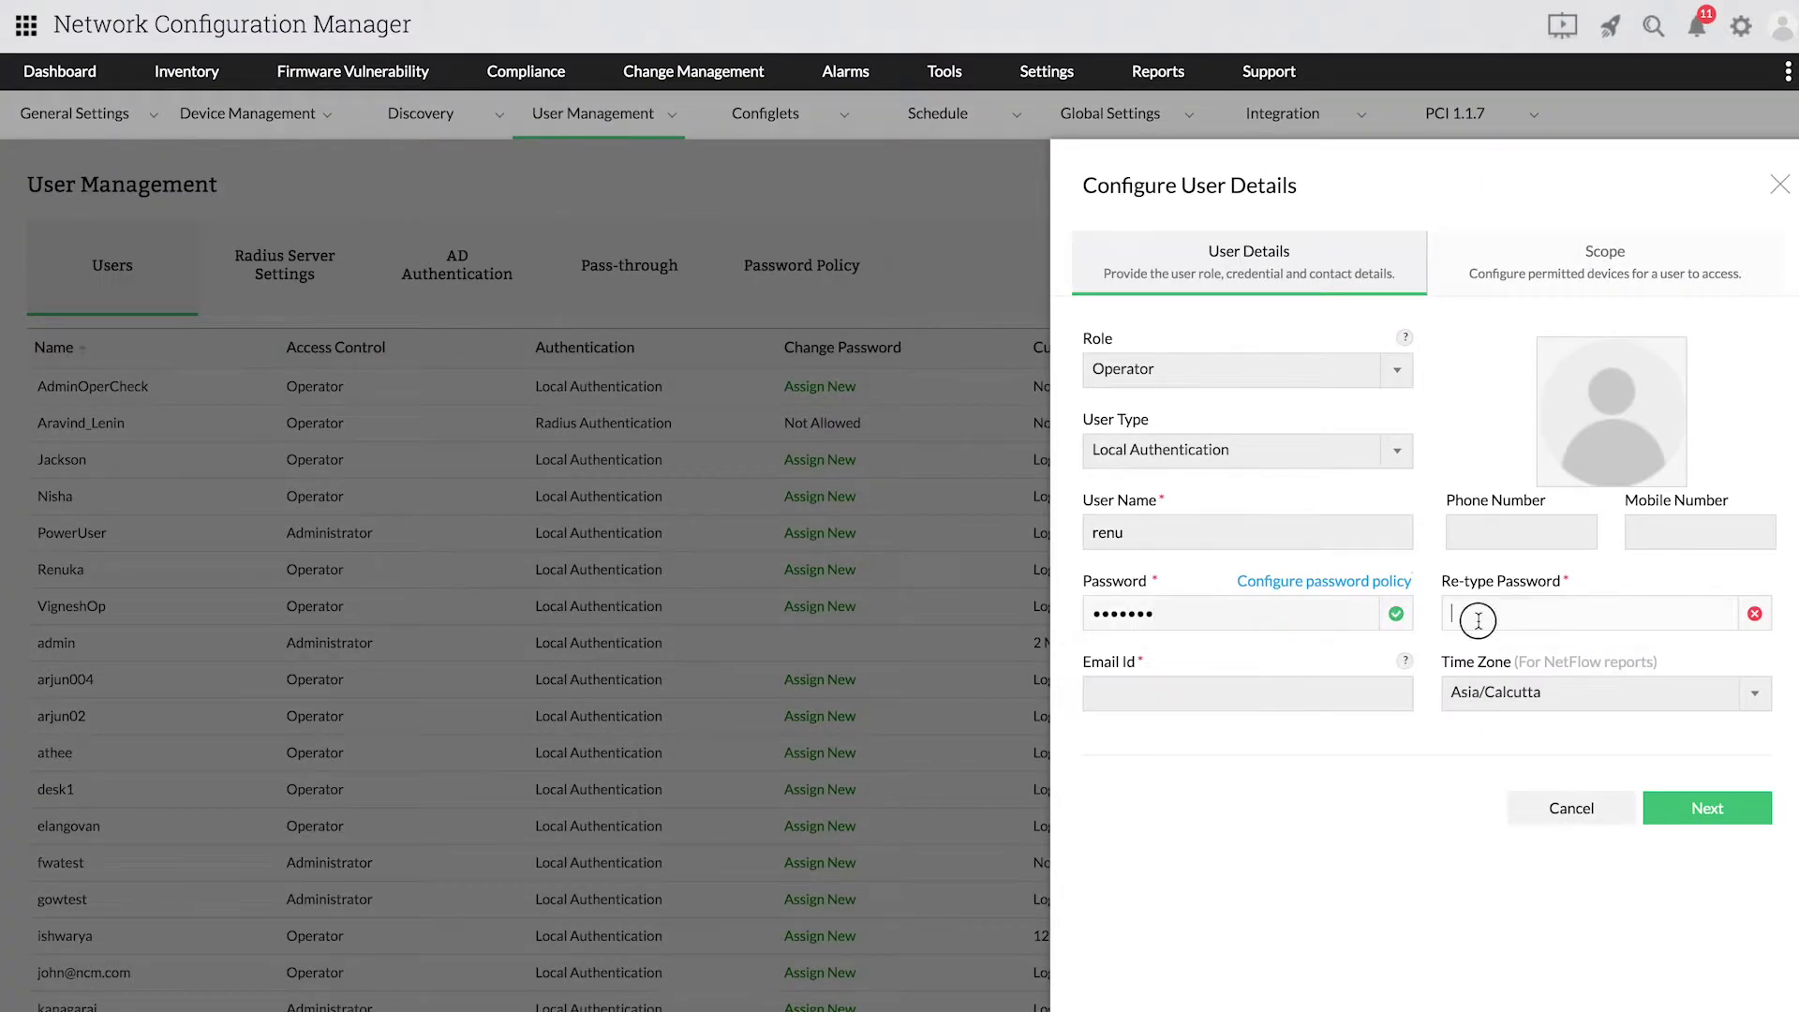
text(*******)
key(Tab)
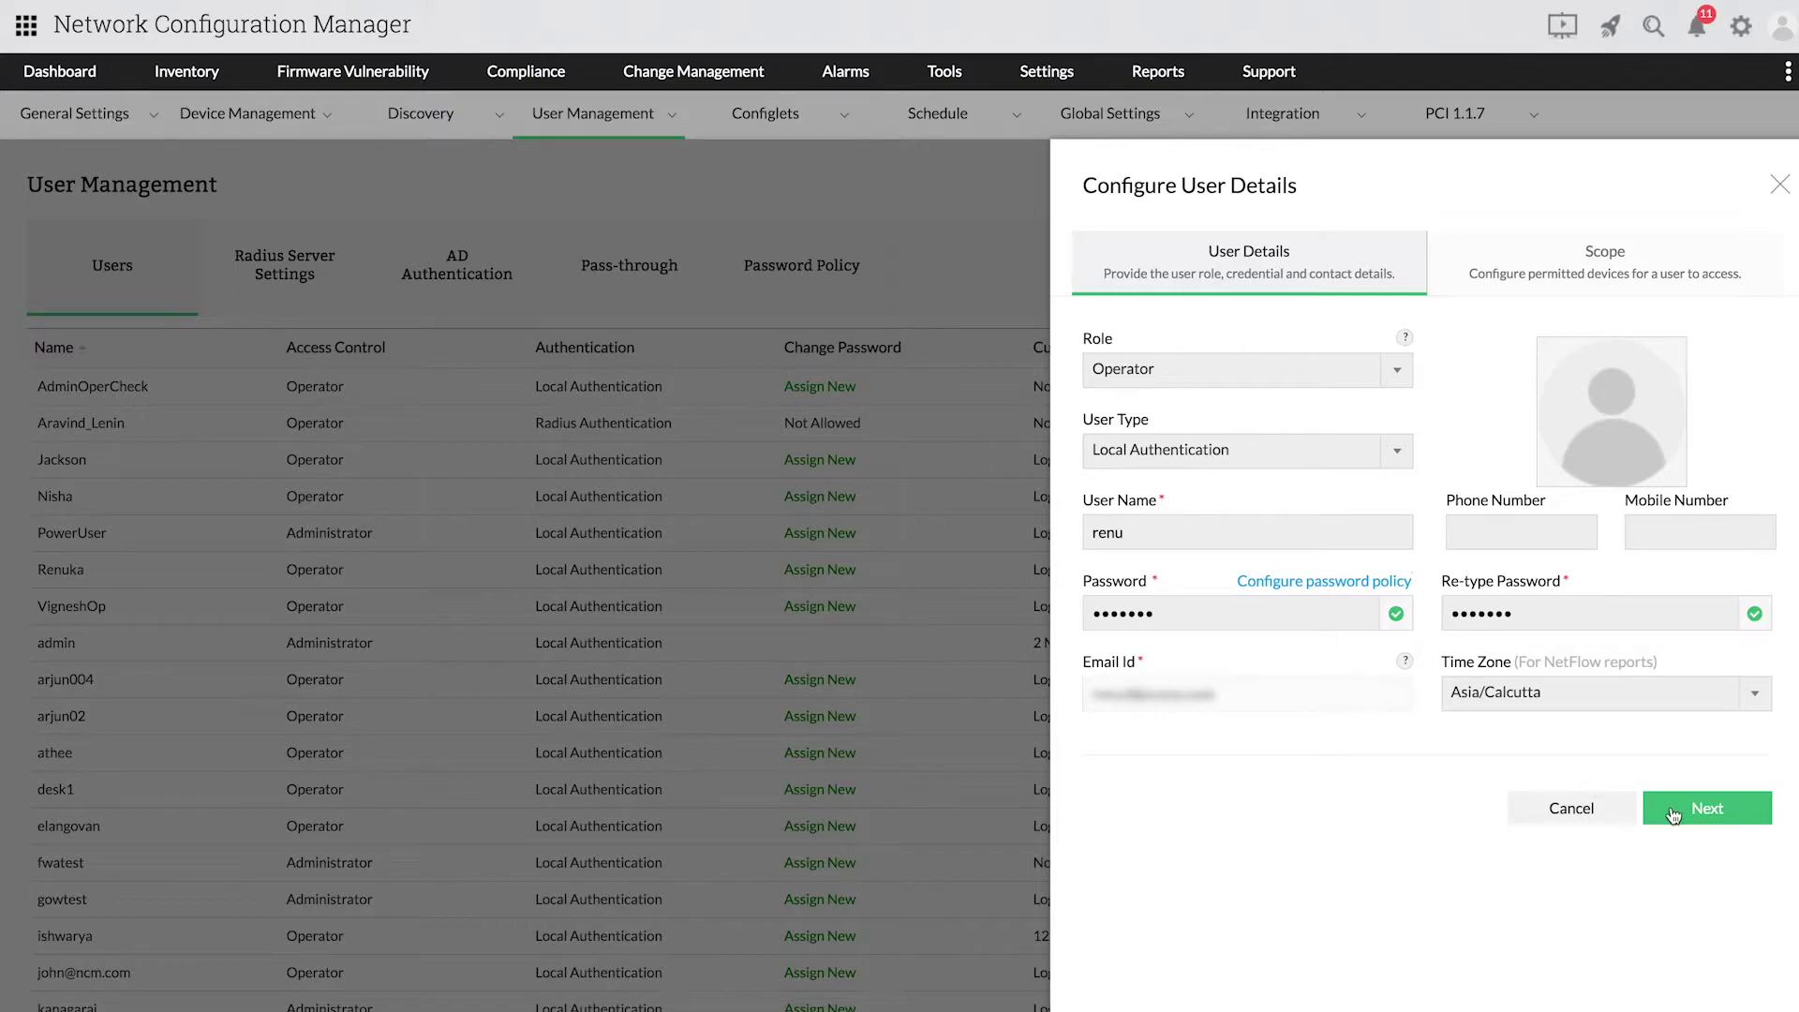
Step: On the Scope step, grant access to the CIsco Router and 192.168.50.140 devices
click(1673, 813)
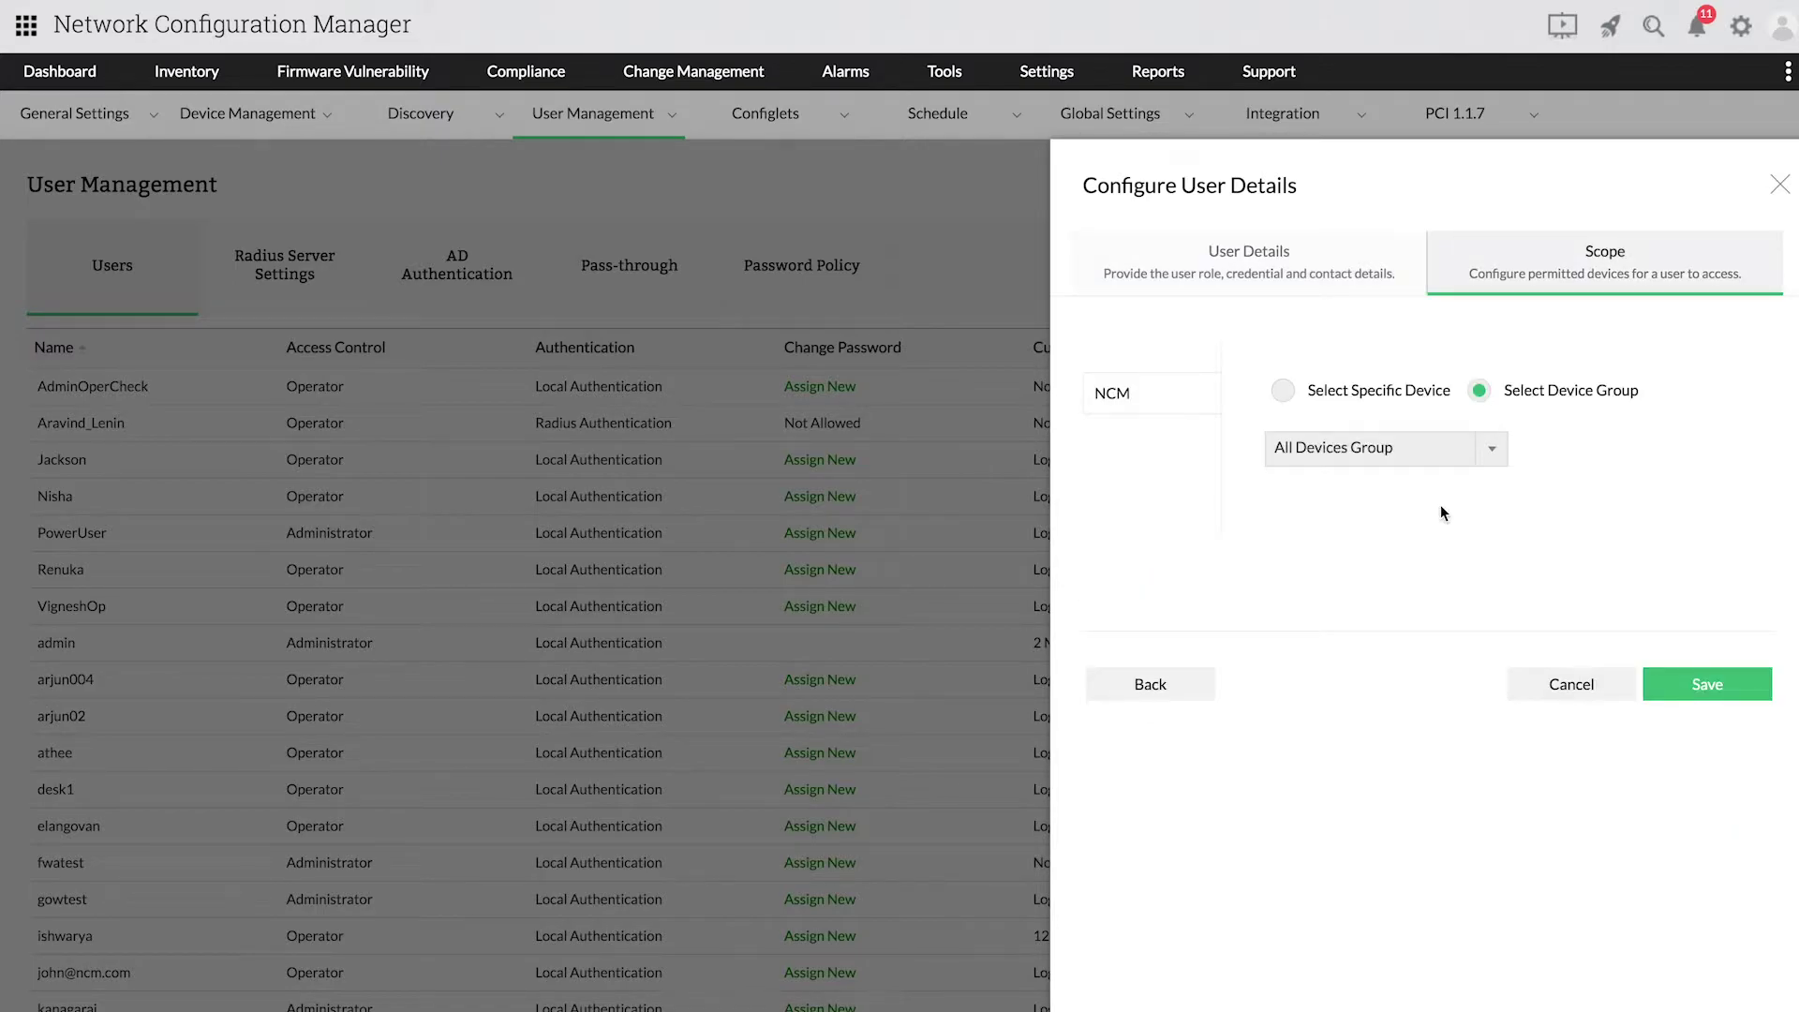
click(1387, 391)
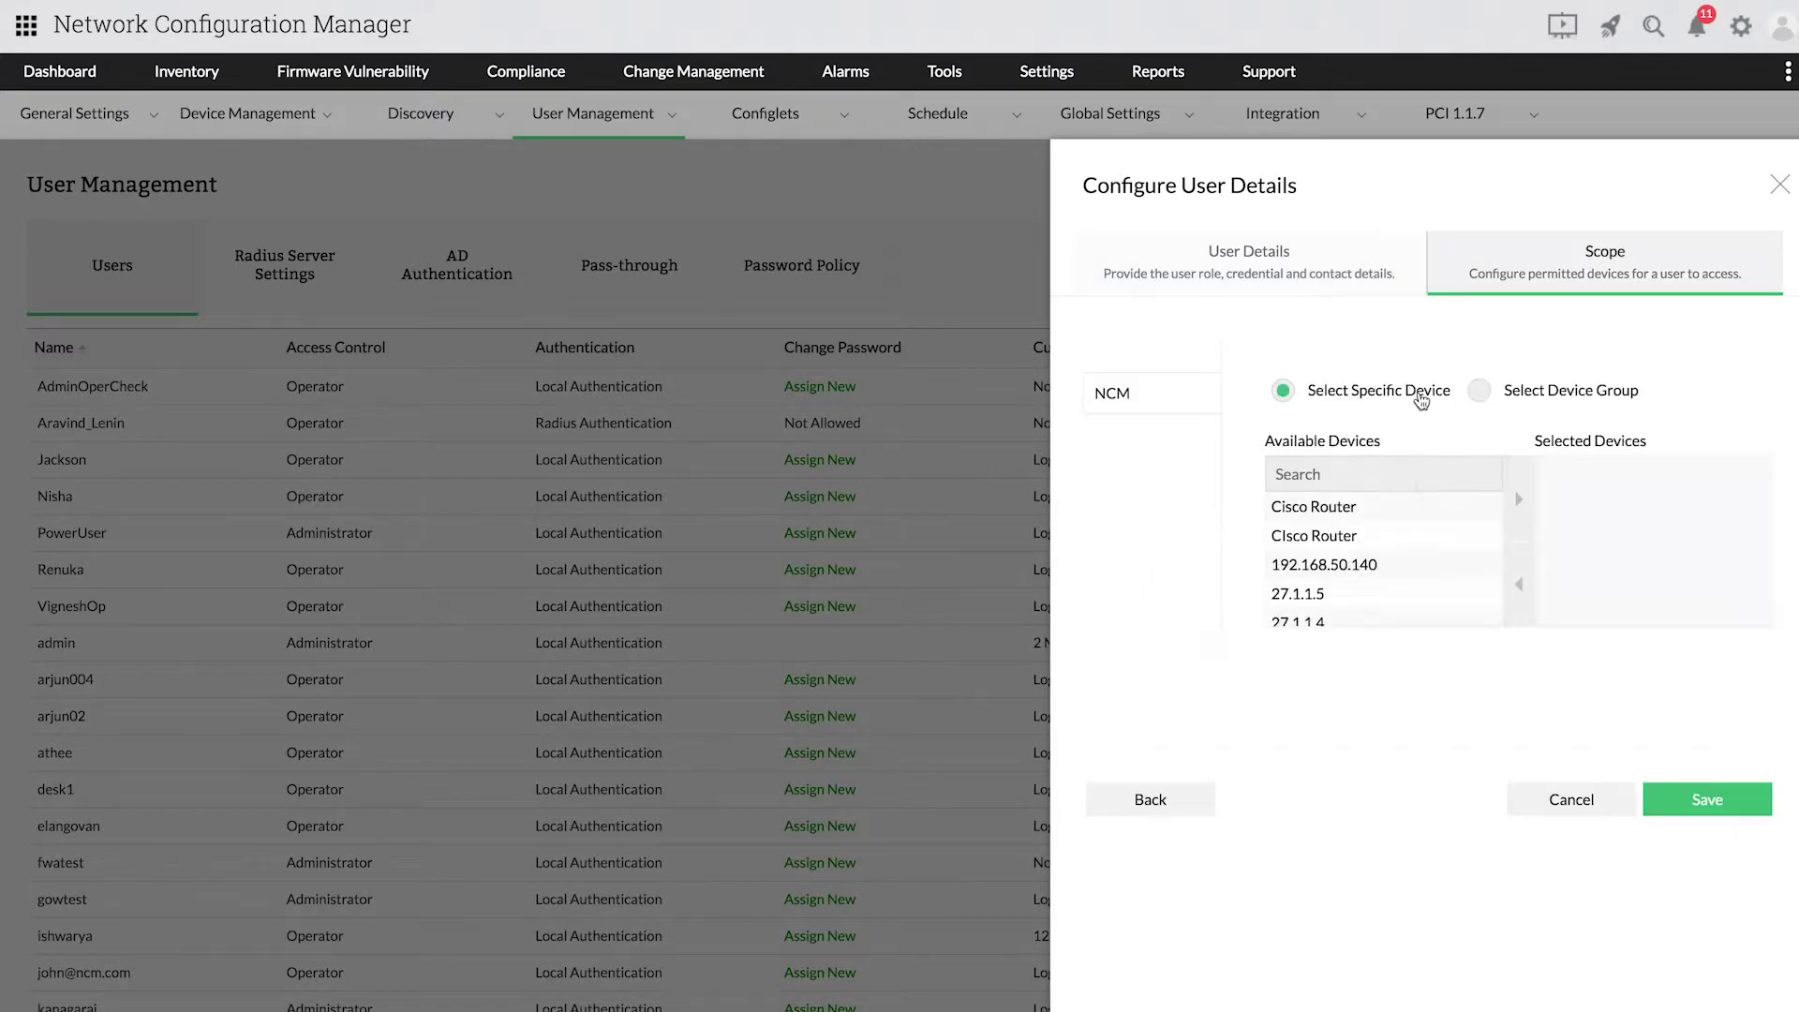
click(1377, 540)
click(1514, 516)
click(1447, 544)
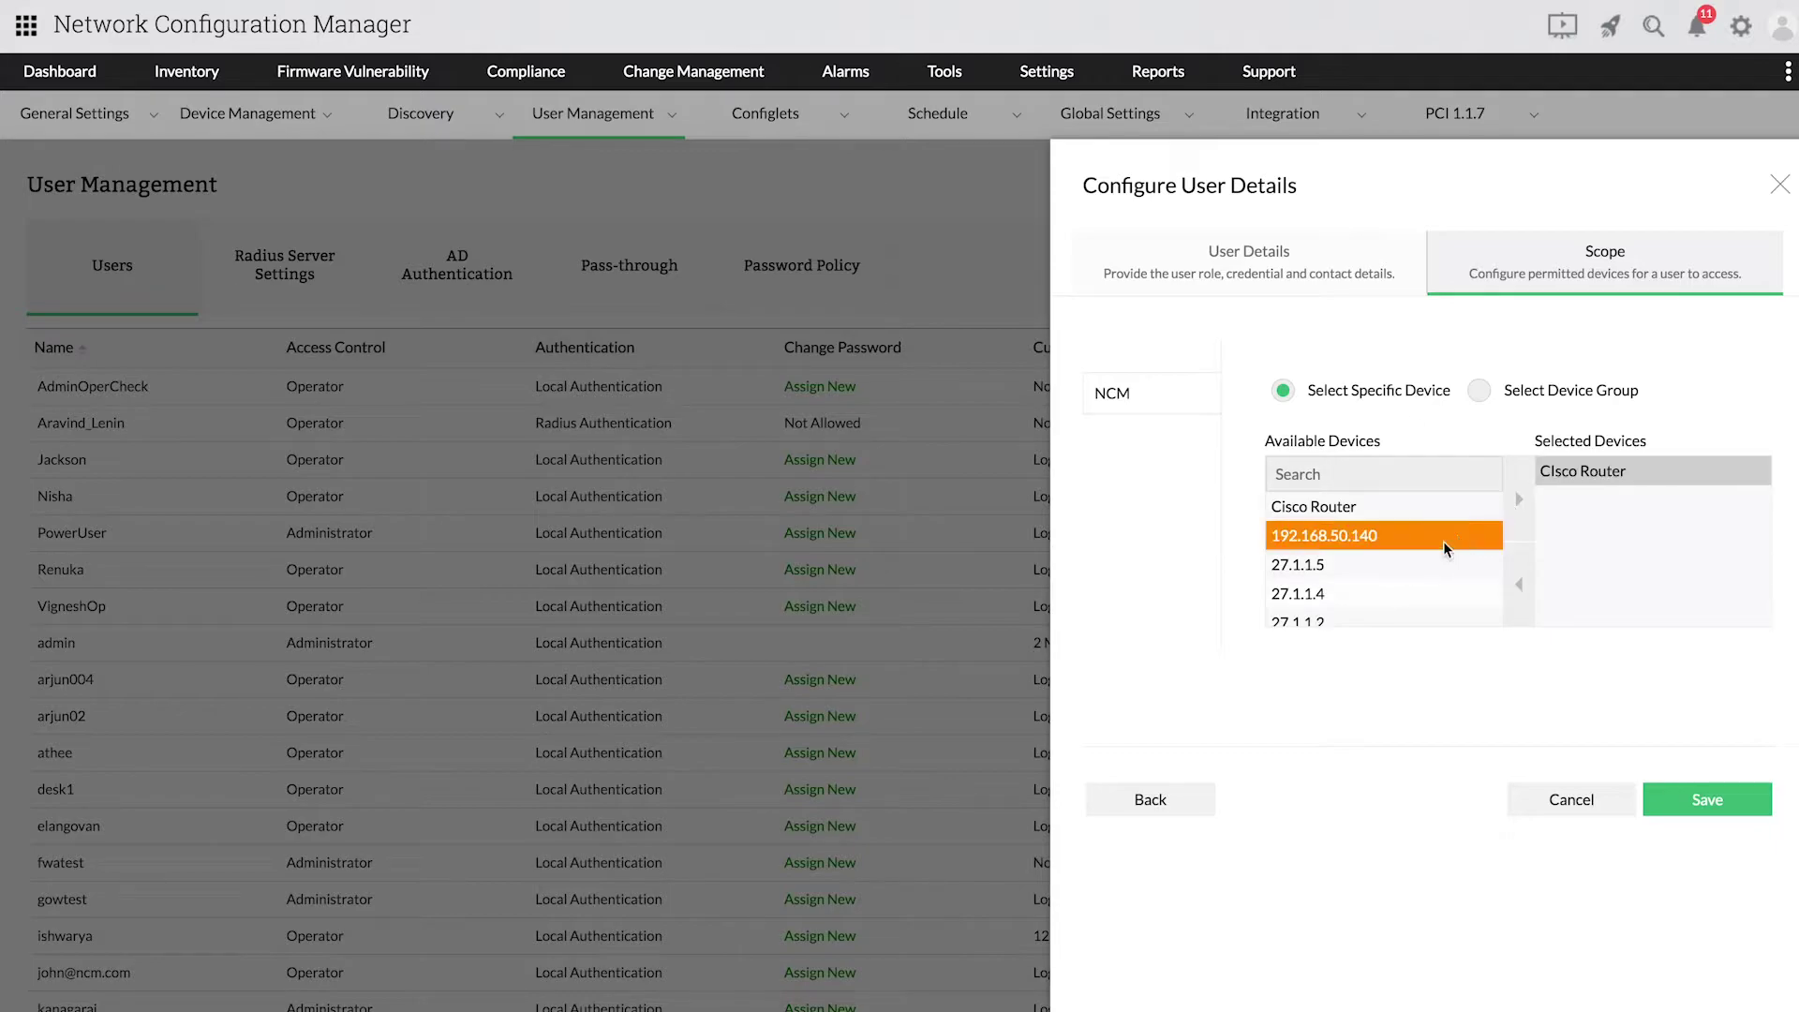
click(1525, 513)
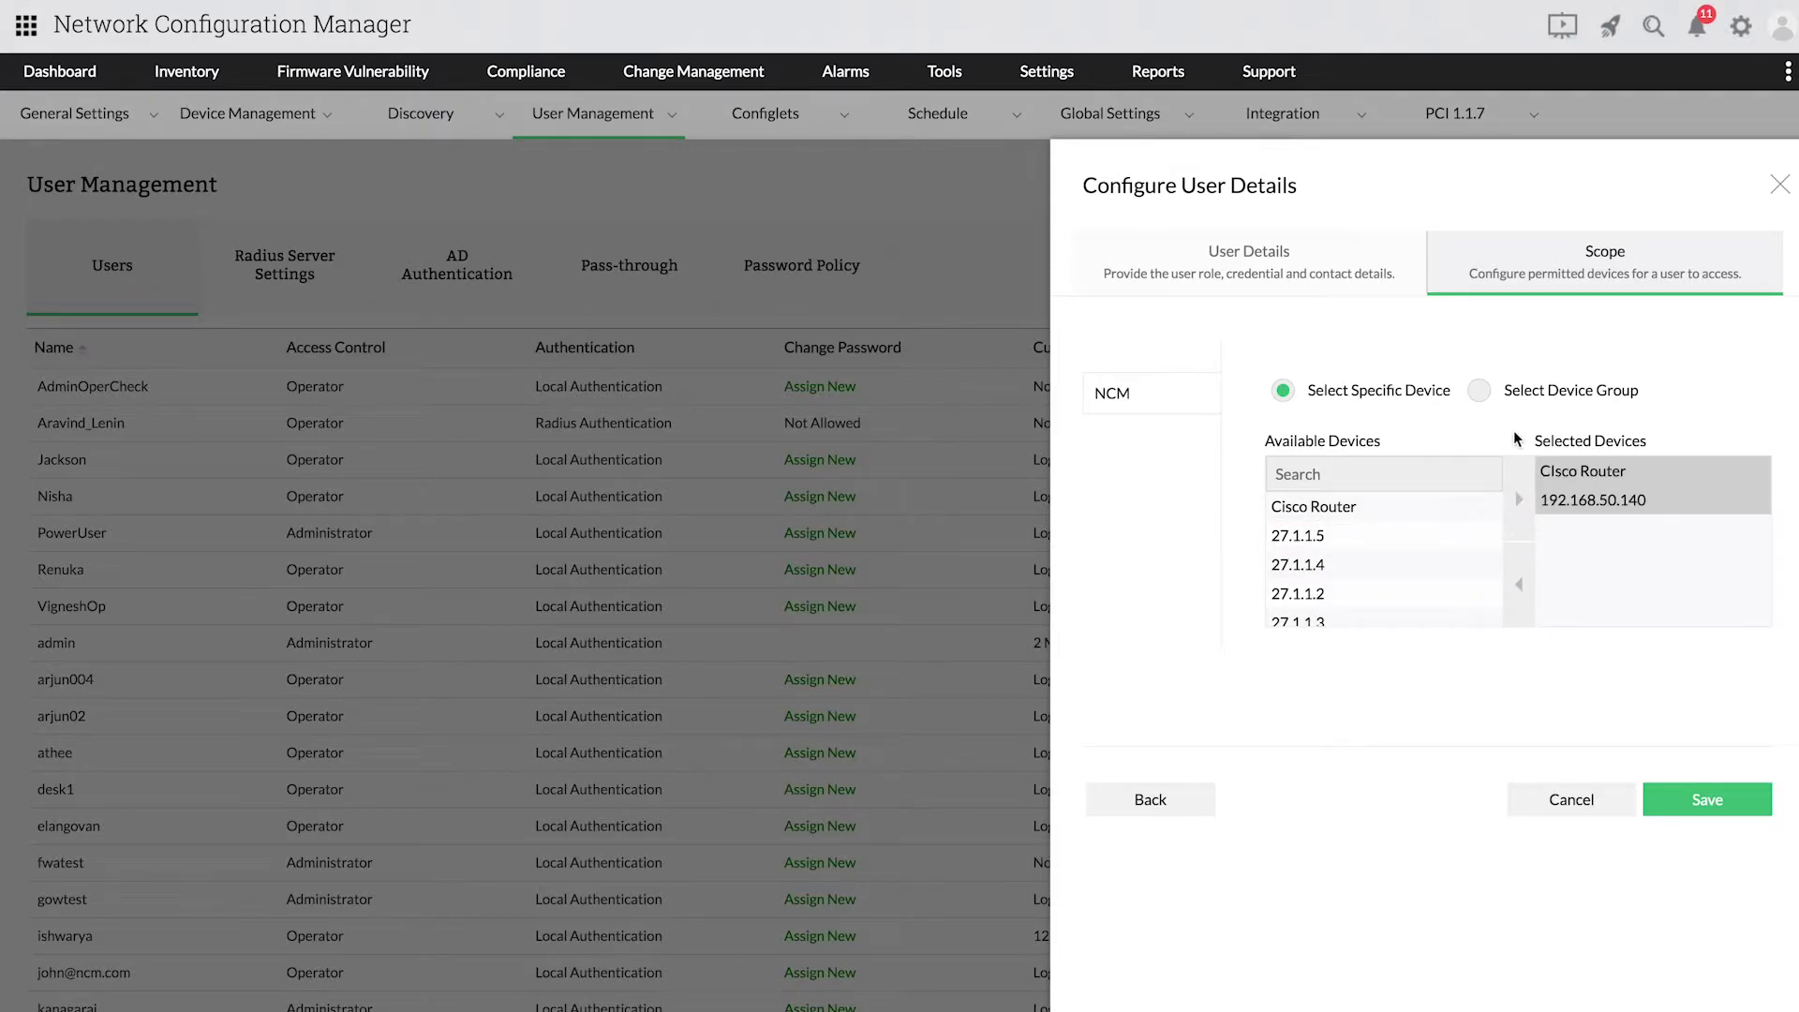
Step: Switch the scope to the All Devices Group device group and save the operator user
click(1511, 394)
click(1457, 449)
click(1405, 511)
click(1378, 448)
click(1417, 480)
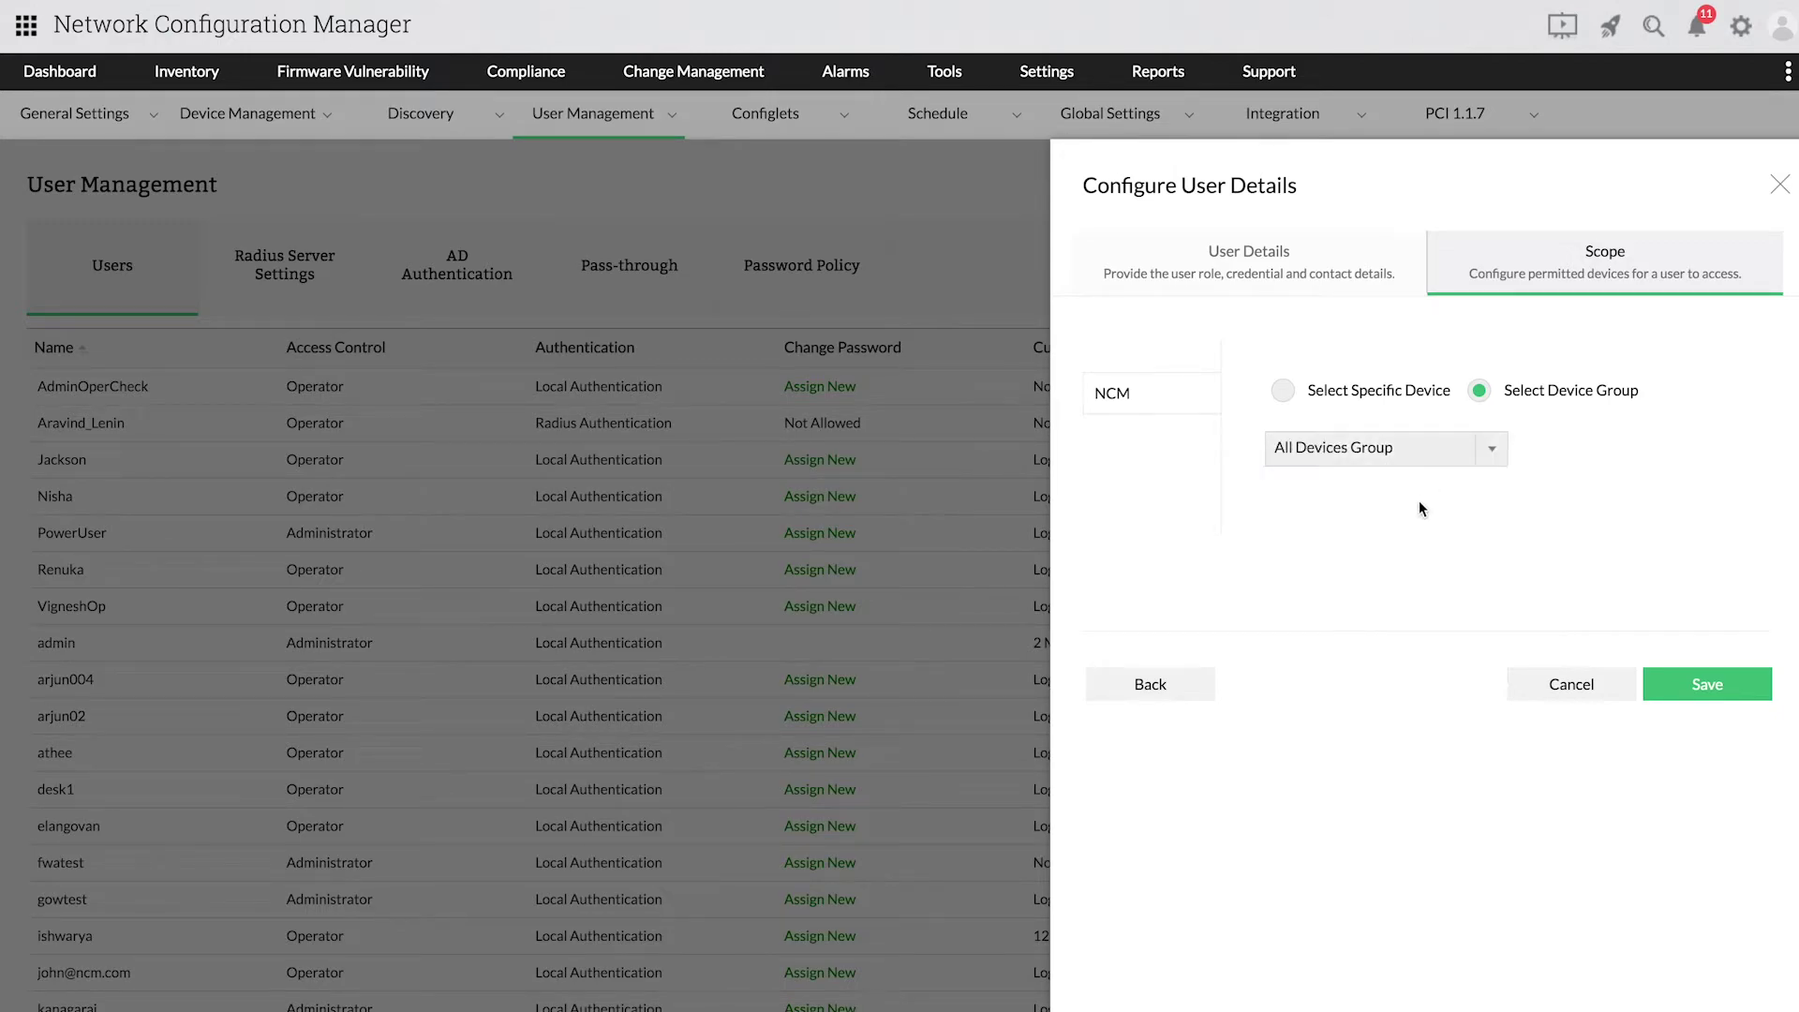
click(1713, 675)
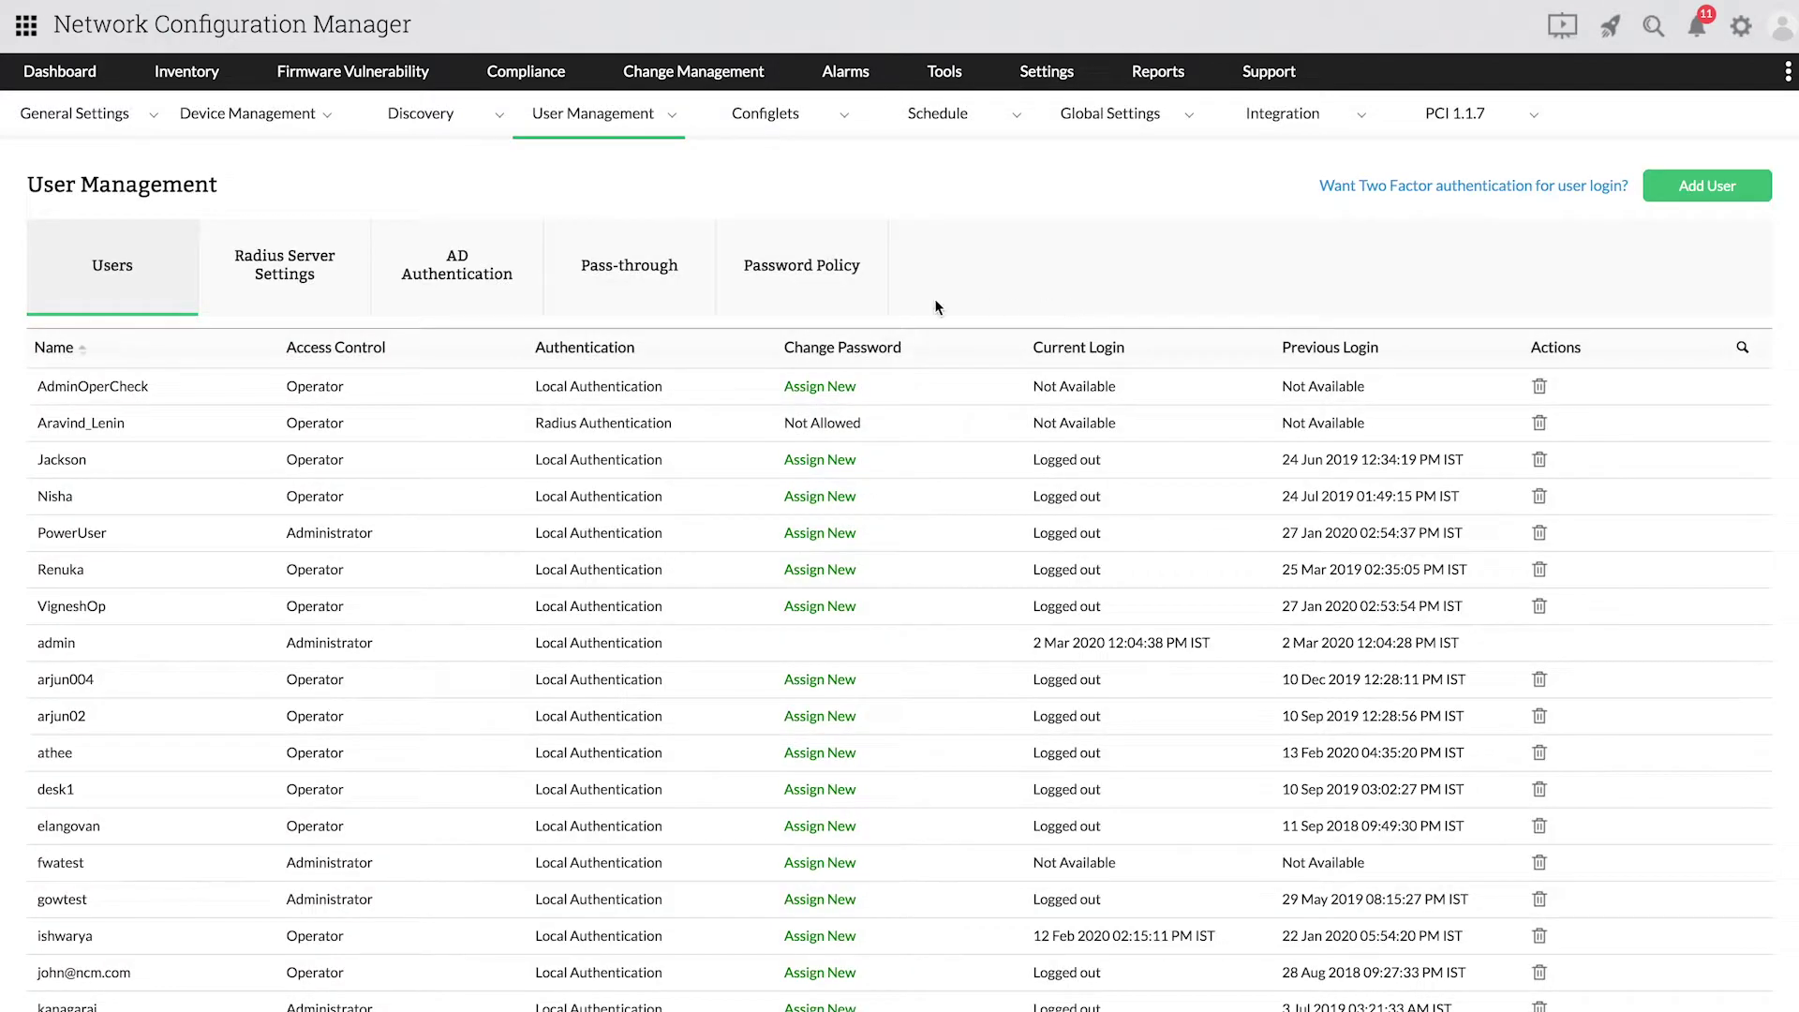
Step: Log out of the admin account
click(161, 275)
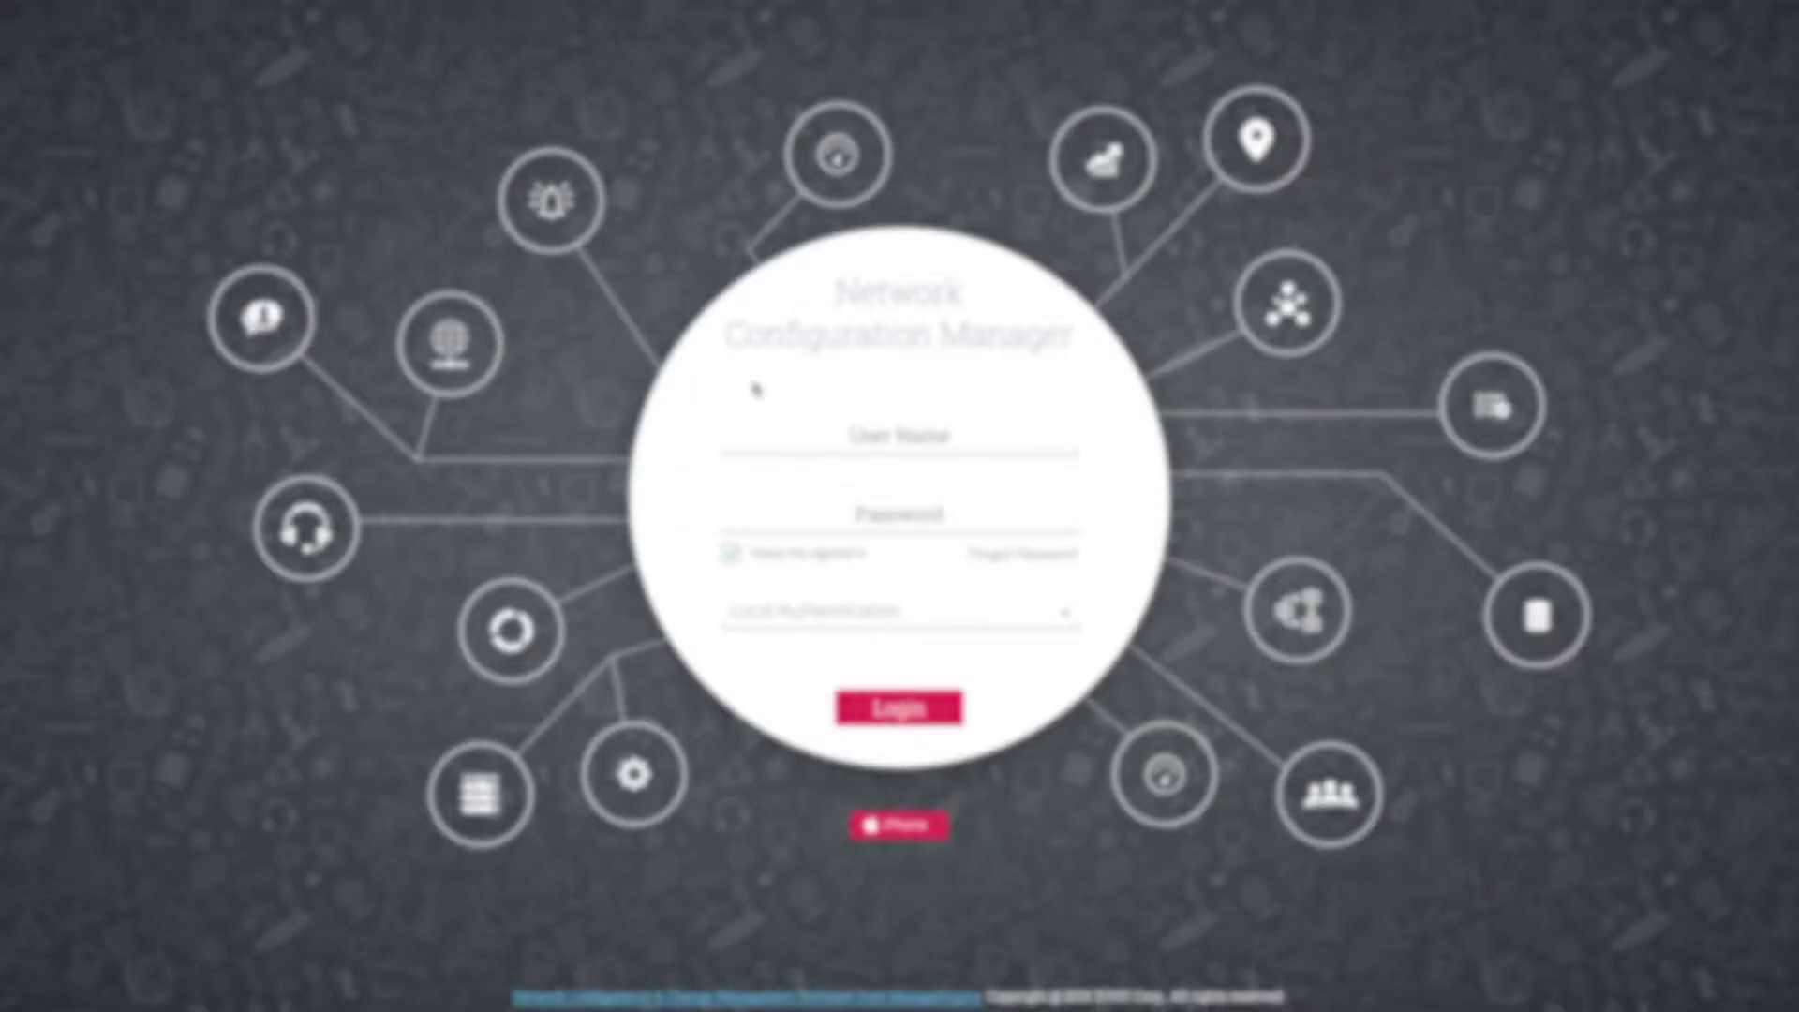
Step: Log in as the new operator by entering the user name and choosing the saved credentials
click(899, 439)
text(ravq)
click(788, 495)
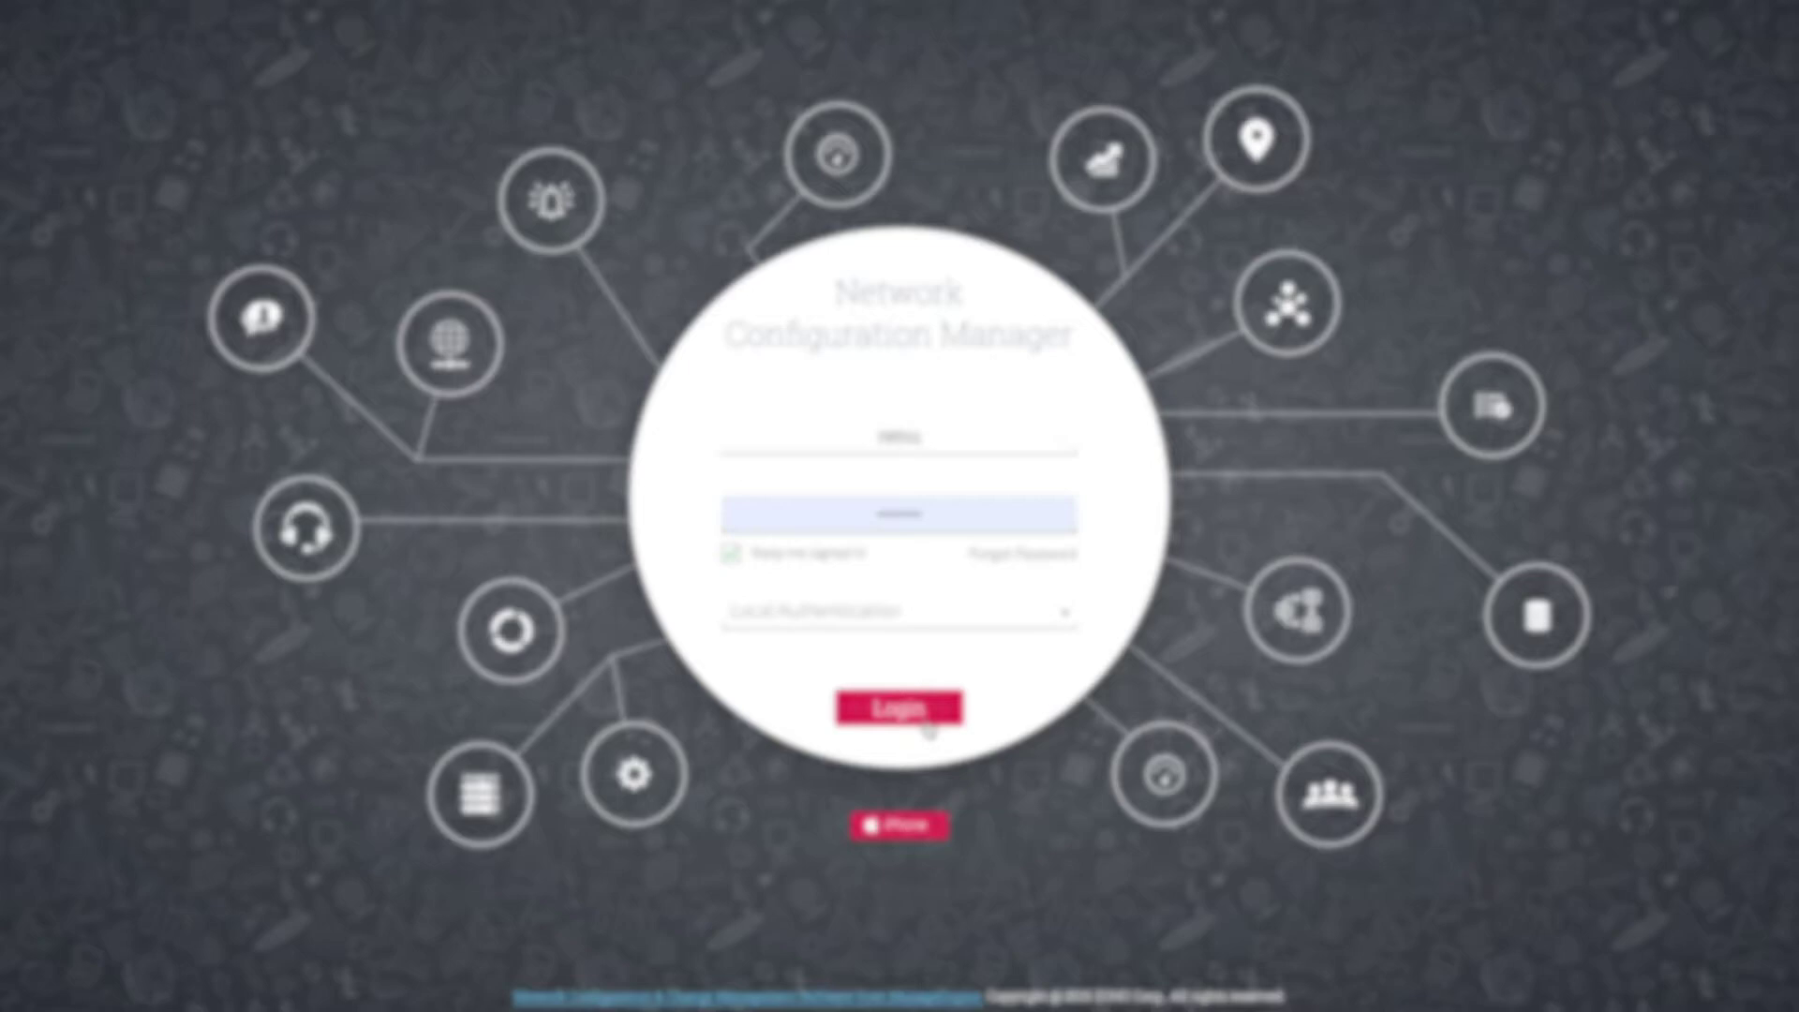
click(926, 720)
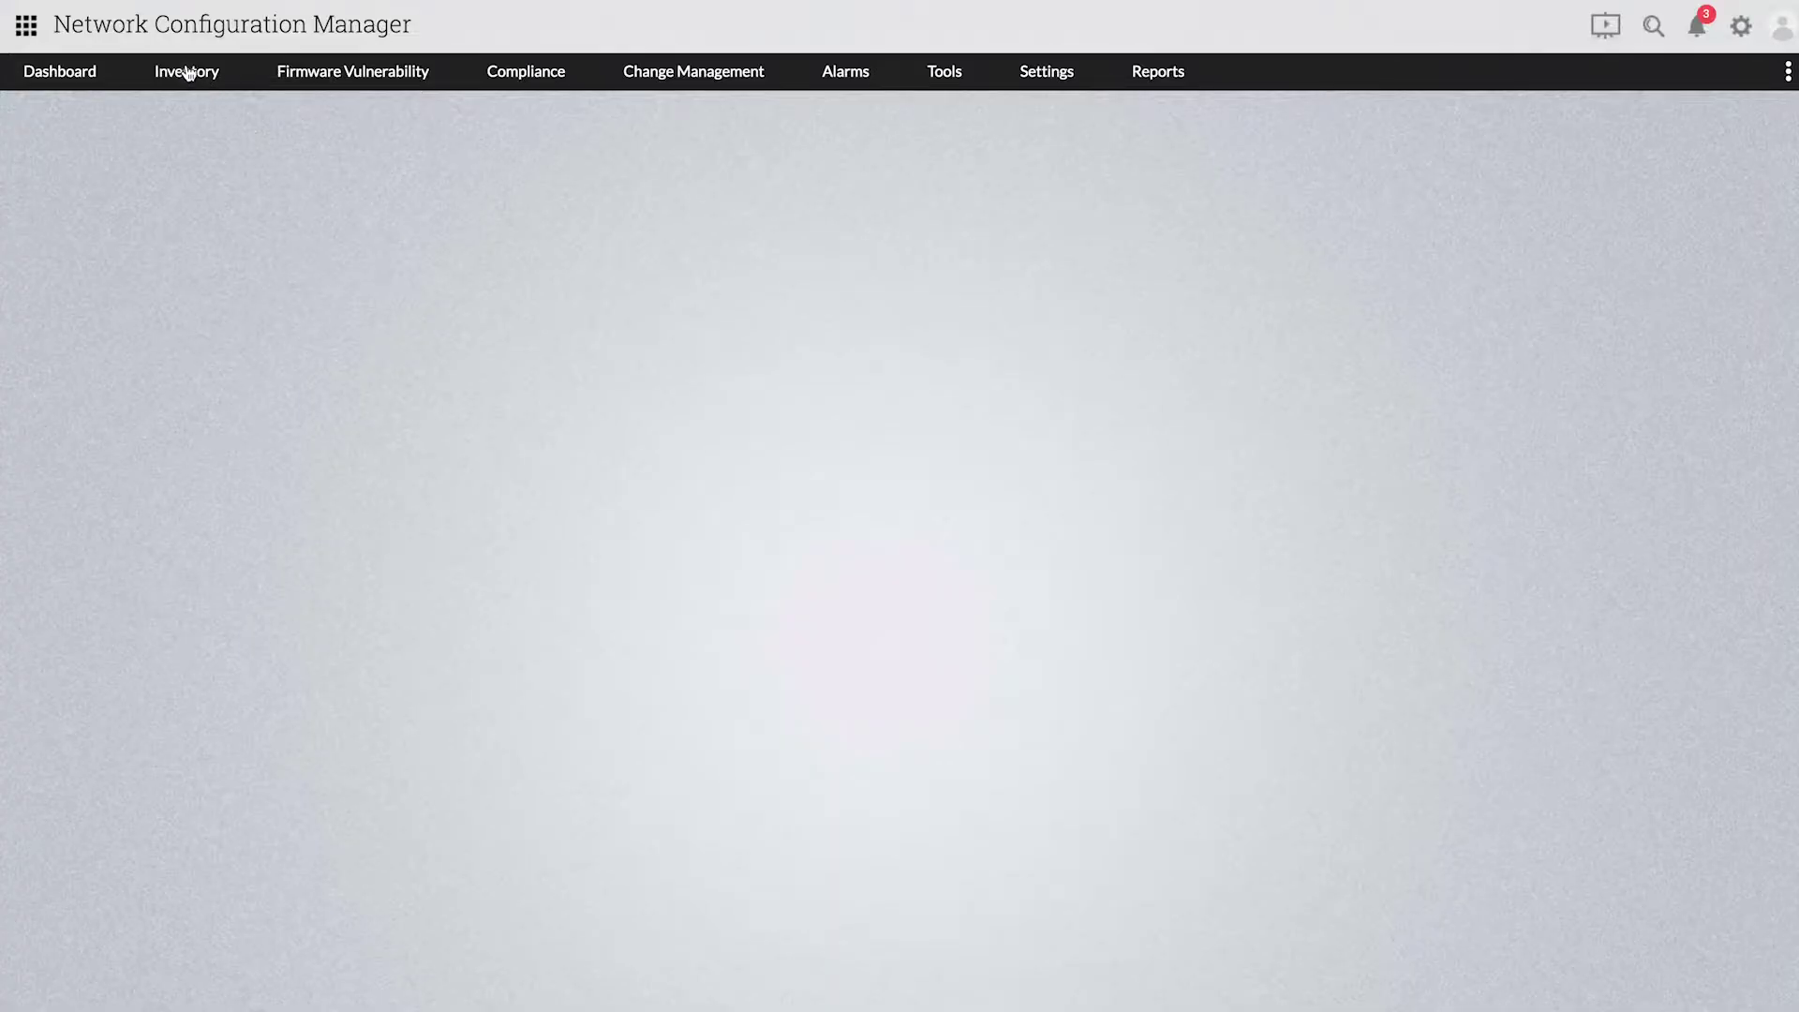
Step: Open device 192.168.50.140 from the Inventory device list and view its Config Details
mouse_move(188, 73)
click(188, 73)
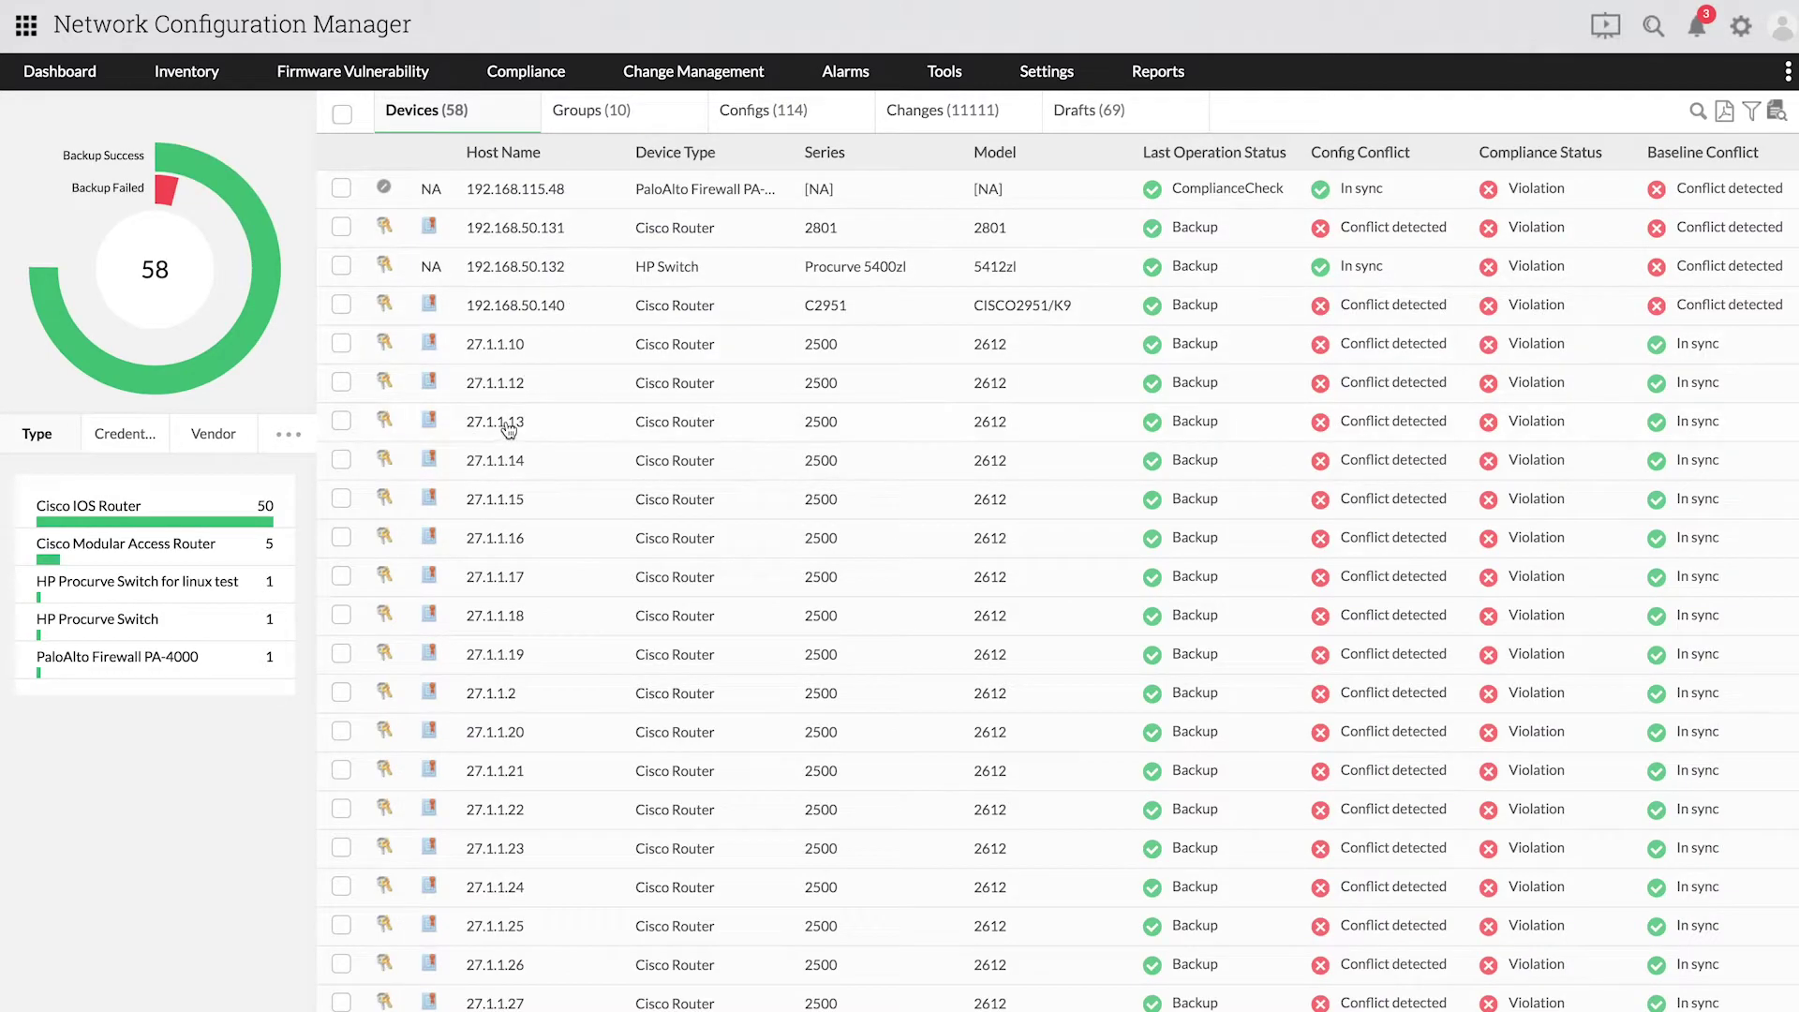
click(502, 309)
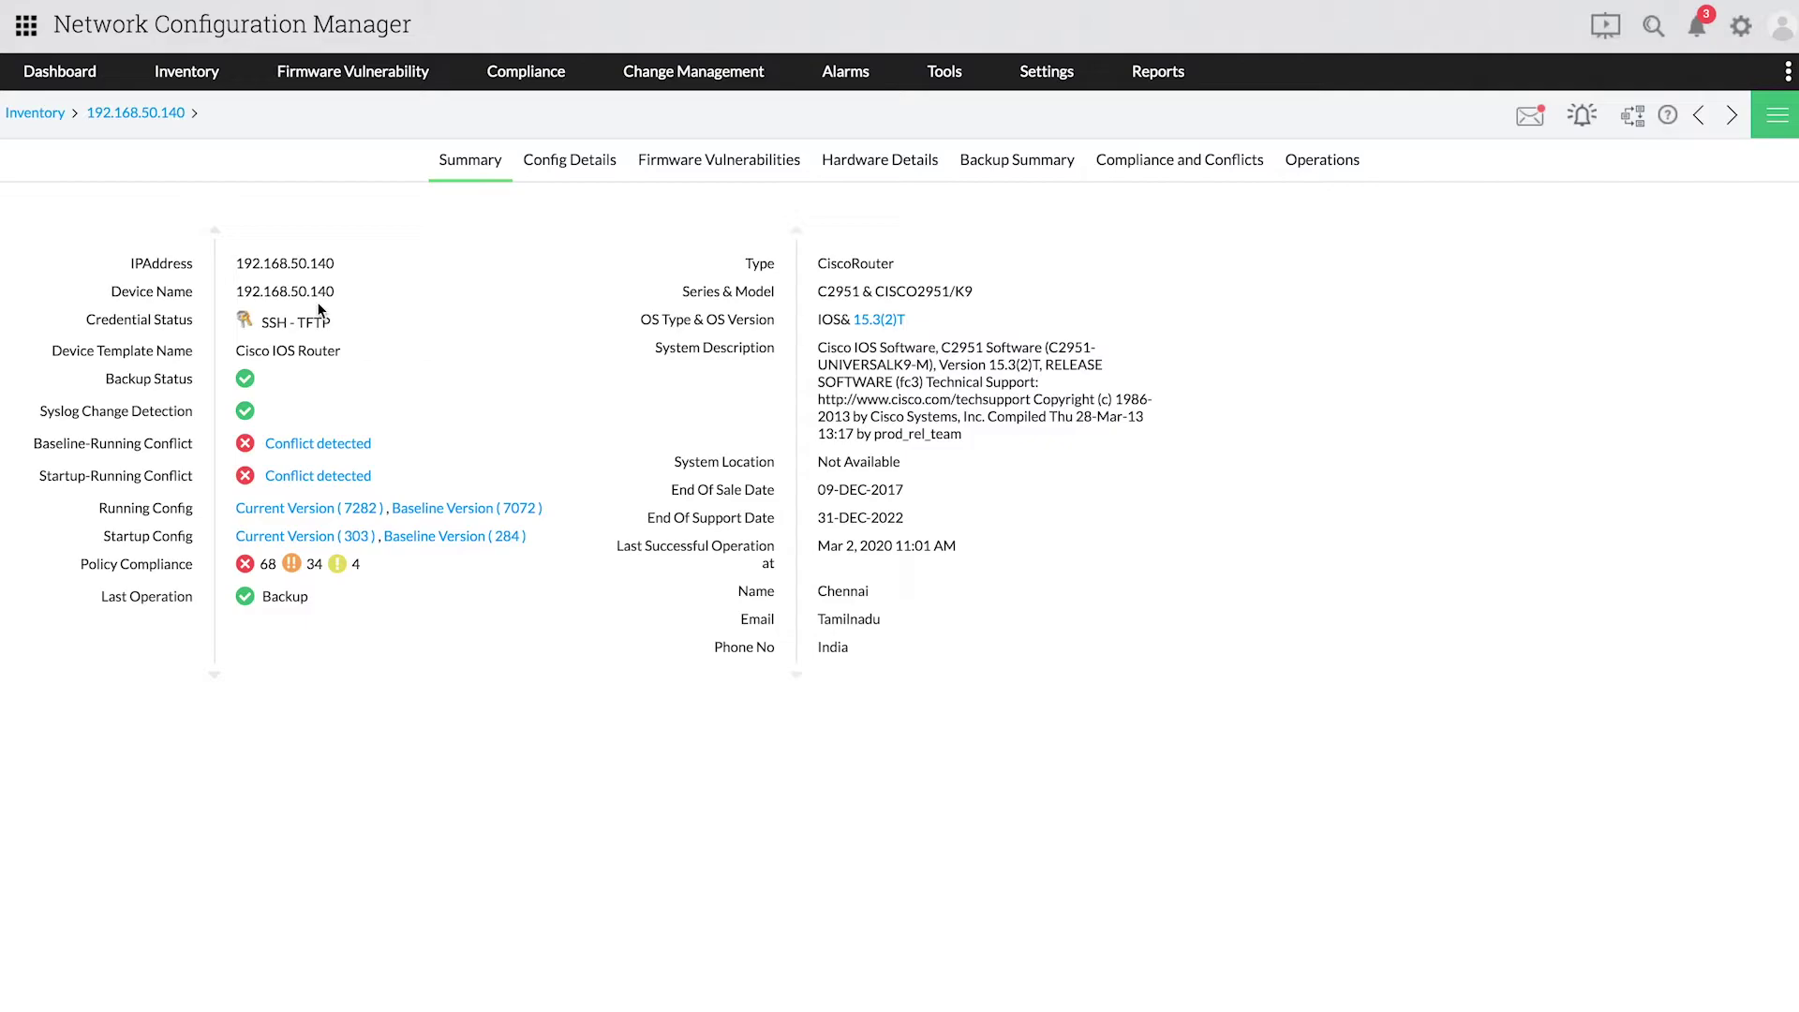
click(532, 180)
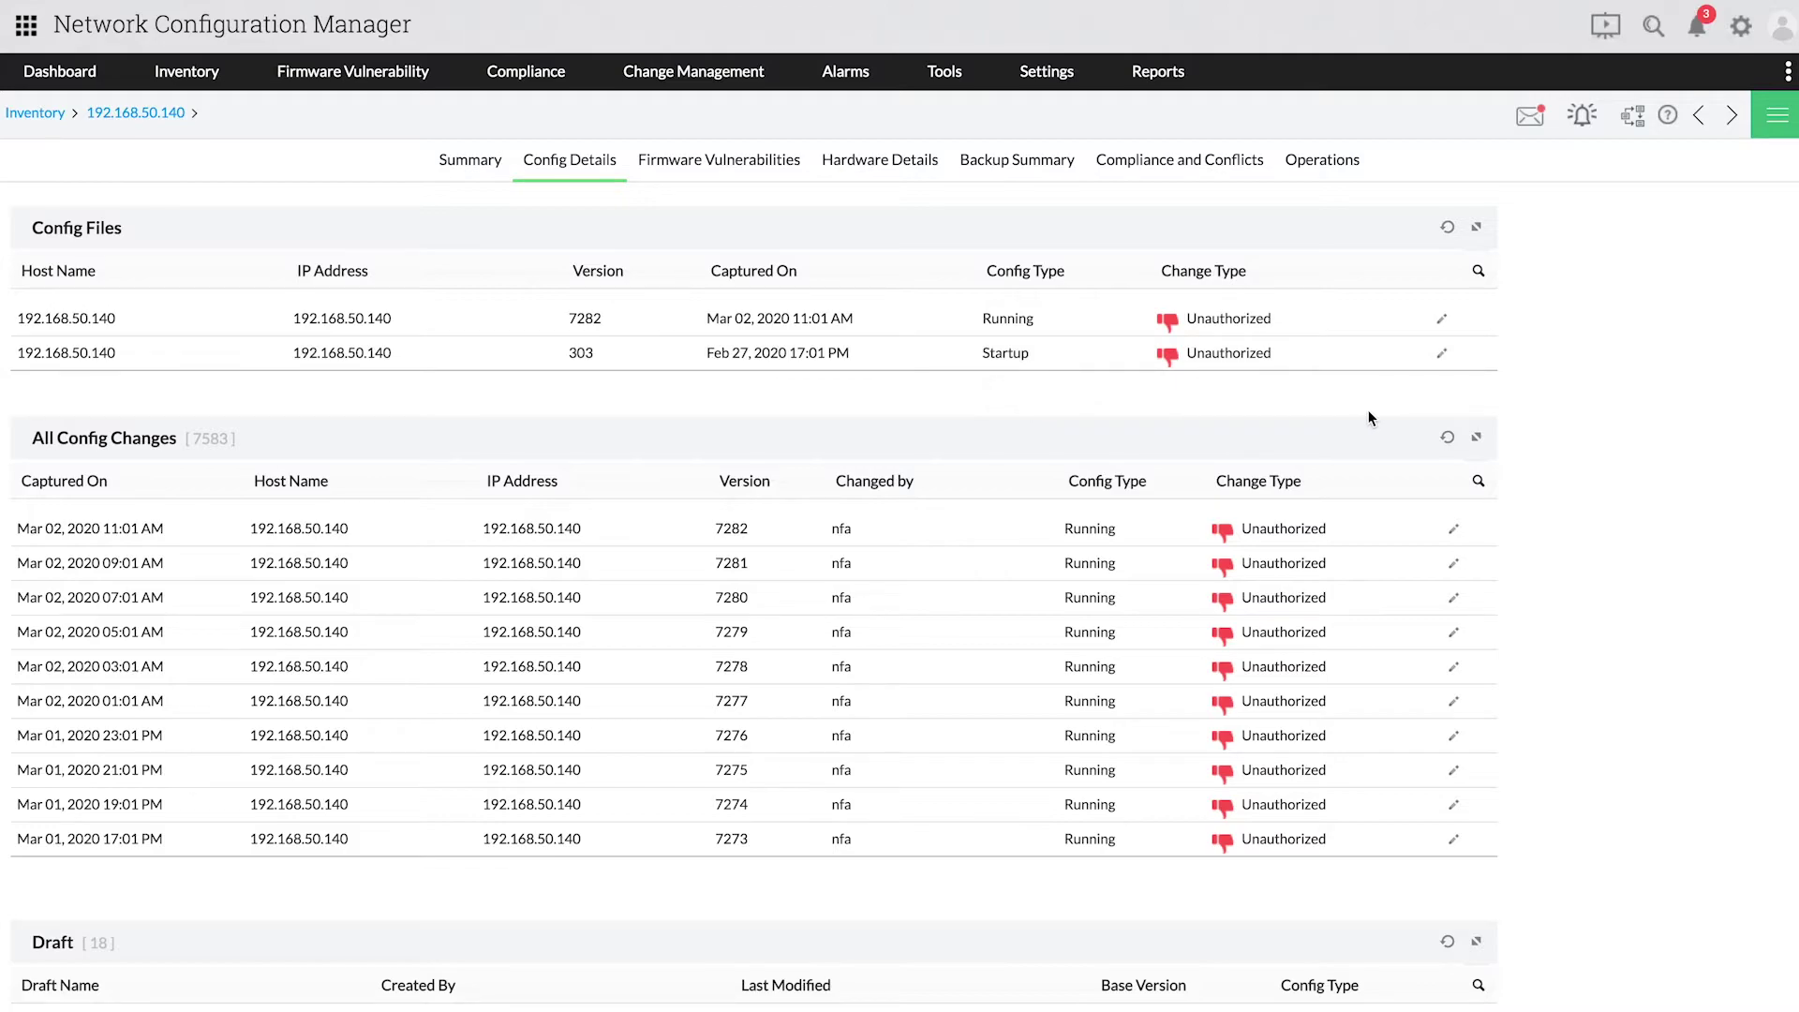
Step: Start a draft of the running config named 'renu 1' and add an annotation
click(1446, 324)
click(1337, 259)
text(renu 1)
click(1293, 332)
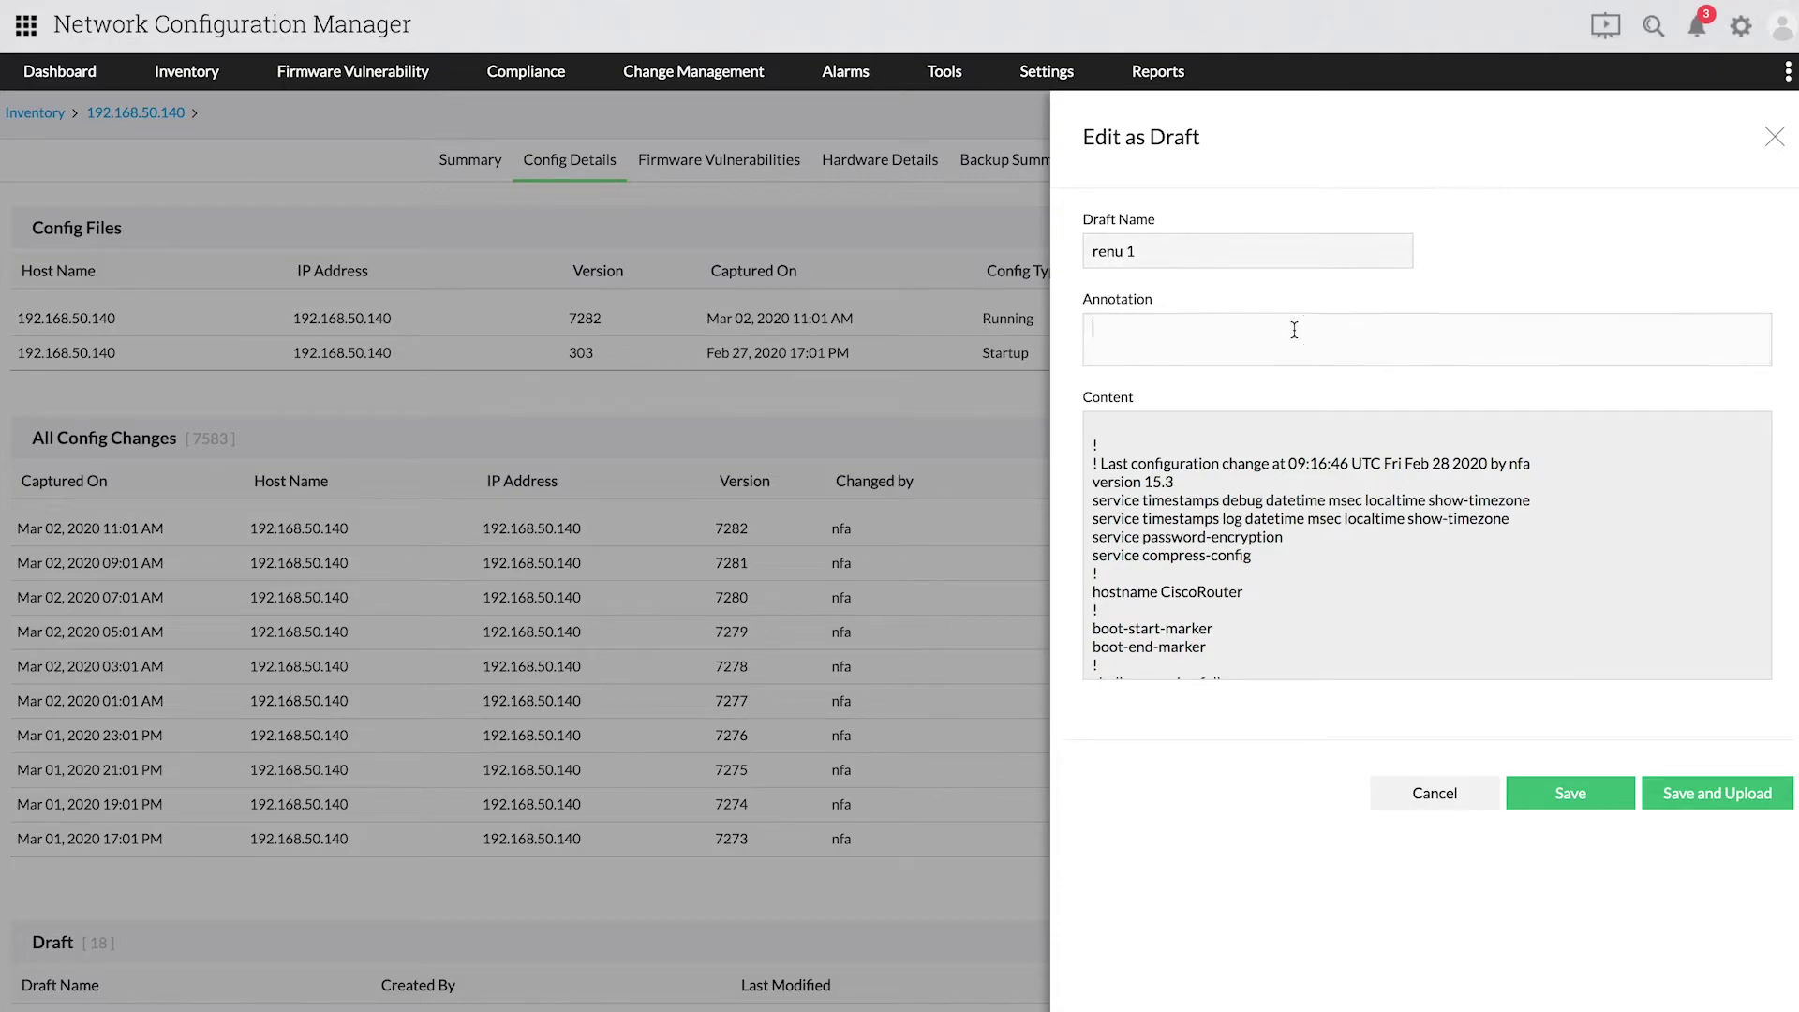
text(renu 1)
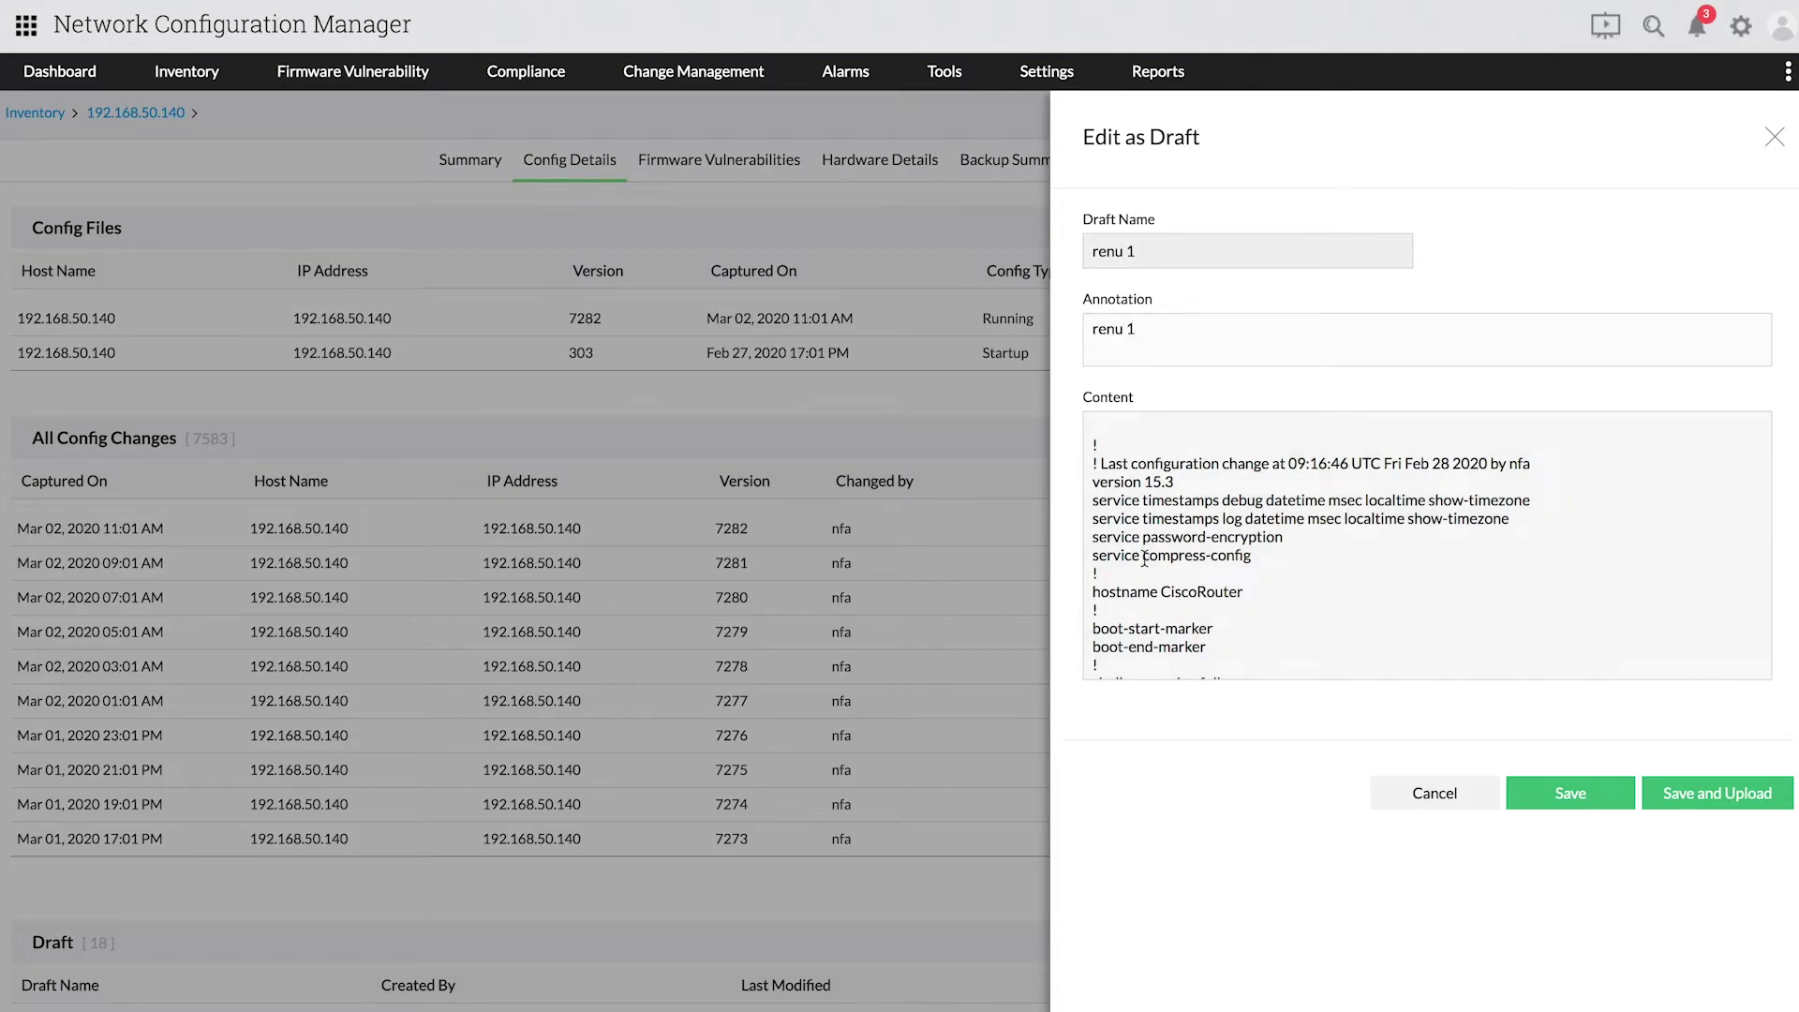
Step: Change the hostname to Ciscoswitch, then save the draft and send the upload request
click(1178, 574)
click(1244, 593)
key(BackSpace)
key(BackSpace)
key(BackSpace)
key(BackSpace)
key(BackSpace)
key(BackSpace)
key(BackSpace)
key(BackSpace)
key(BackSpace)
key(BackSpace)
key(BackSpace)
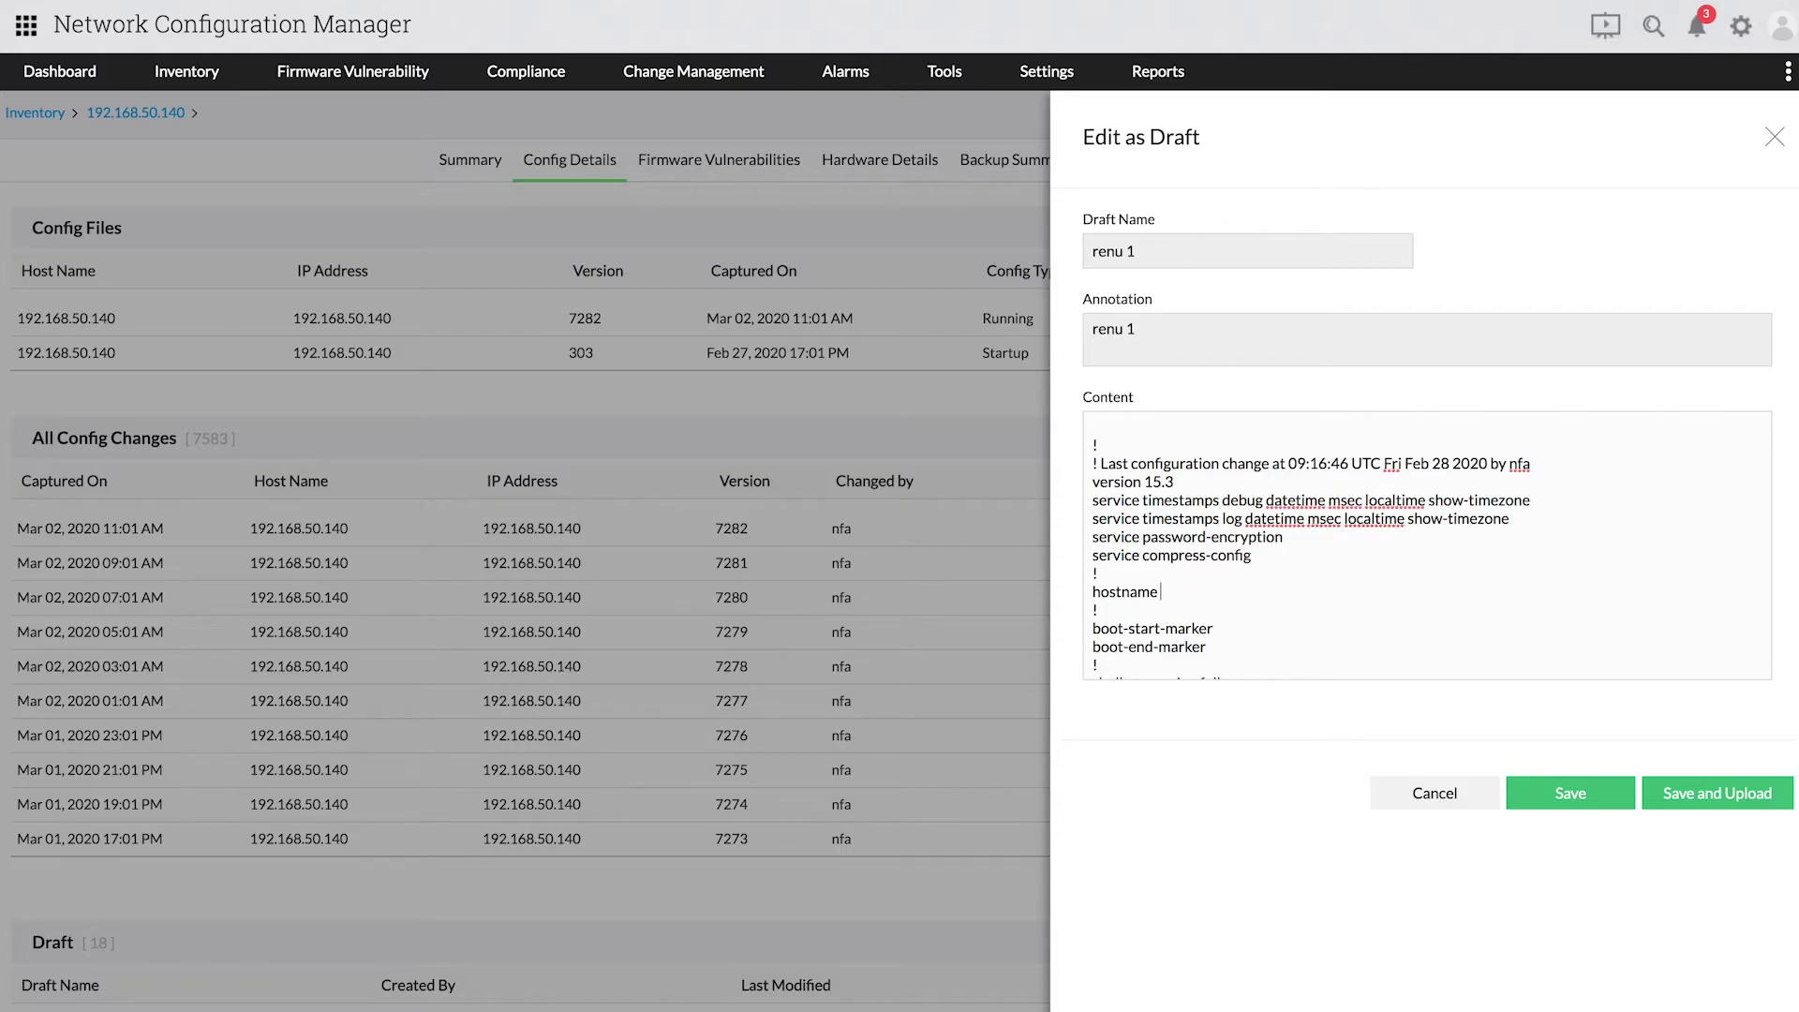
text(Ciscoswitch)
click(1743, 793)
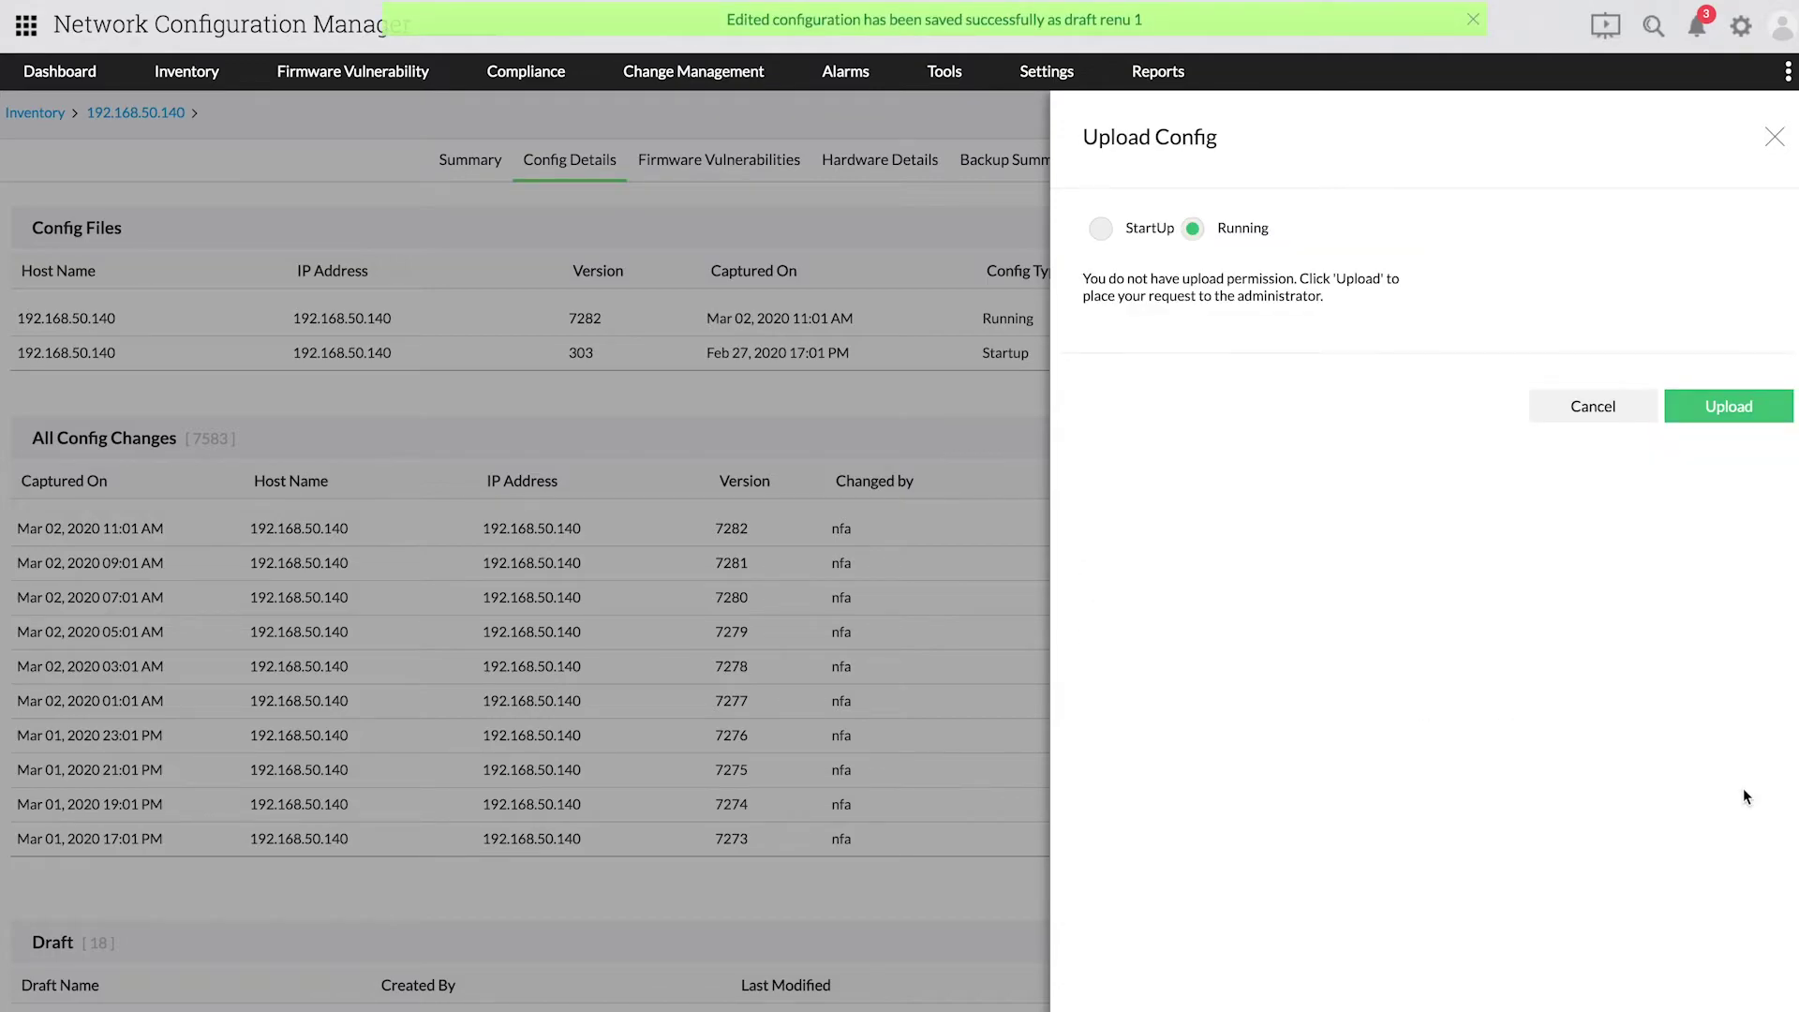
click(1702, 425)
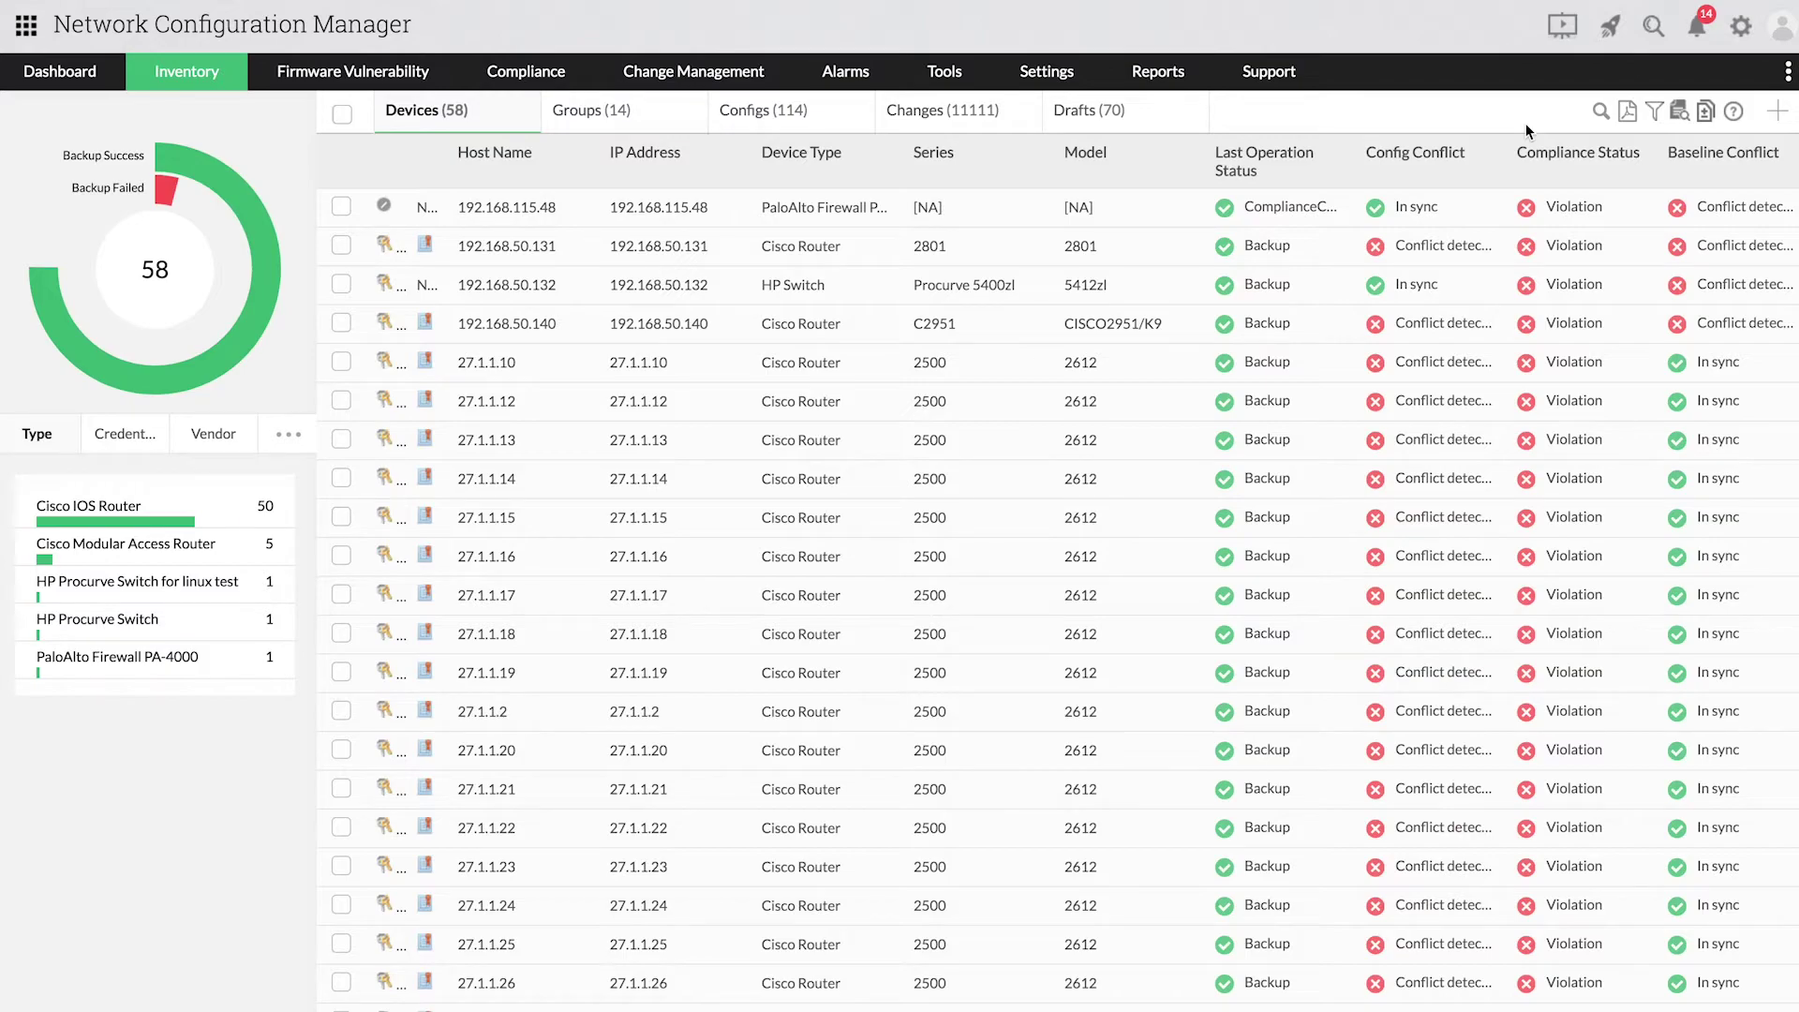
Step: From the notifications bell, open the operator's Draft Upload request for 192.168.50.140
click(1703, 39)
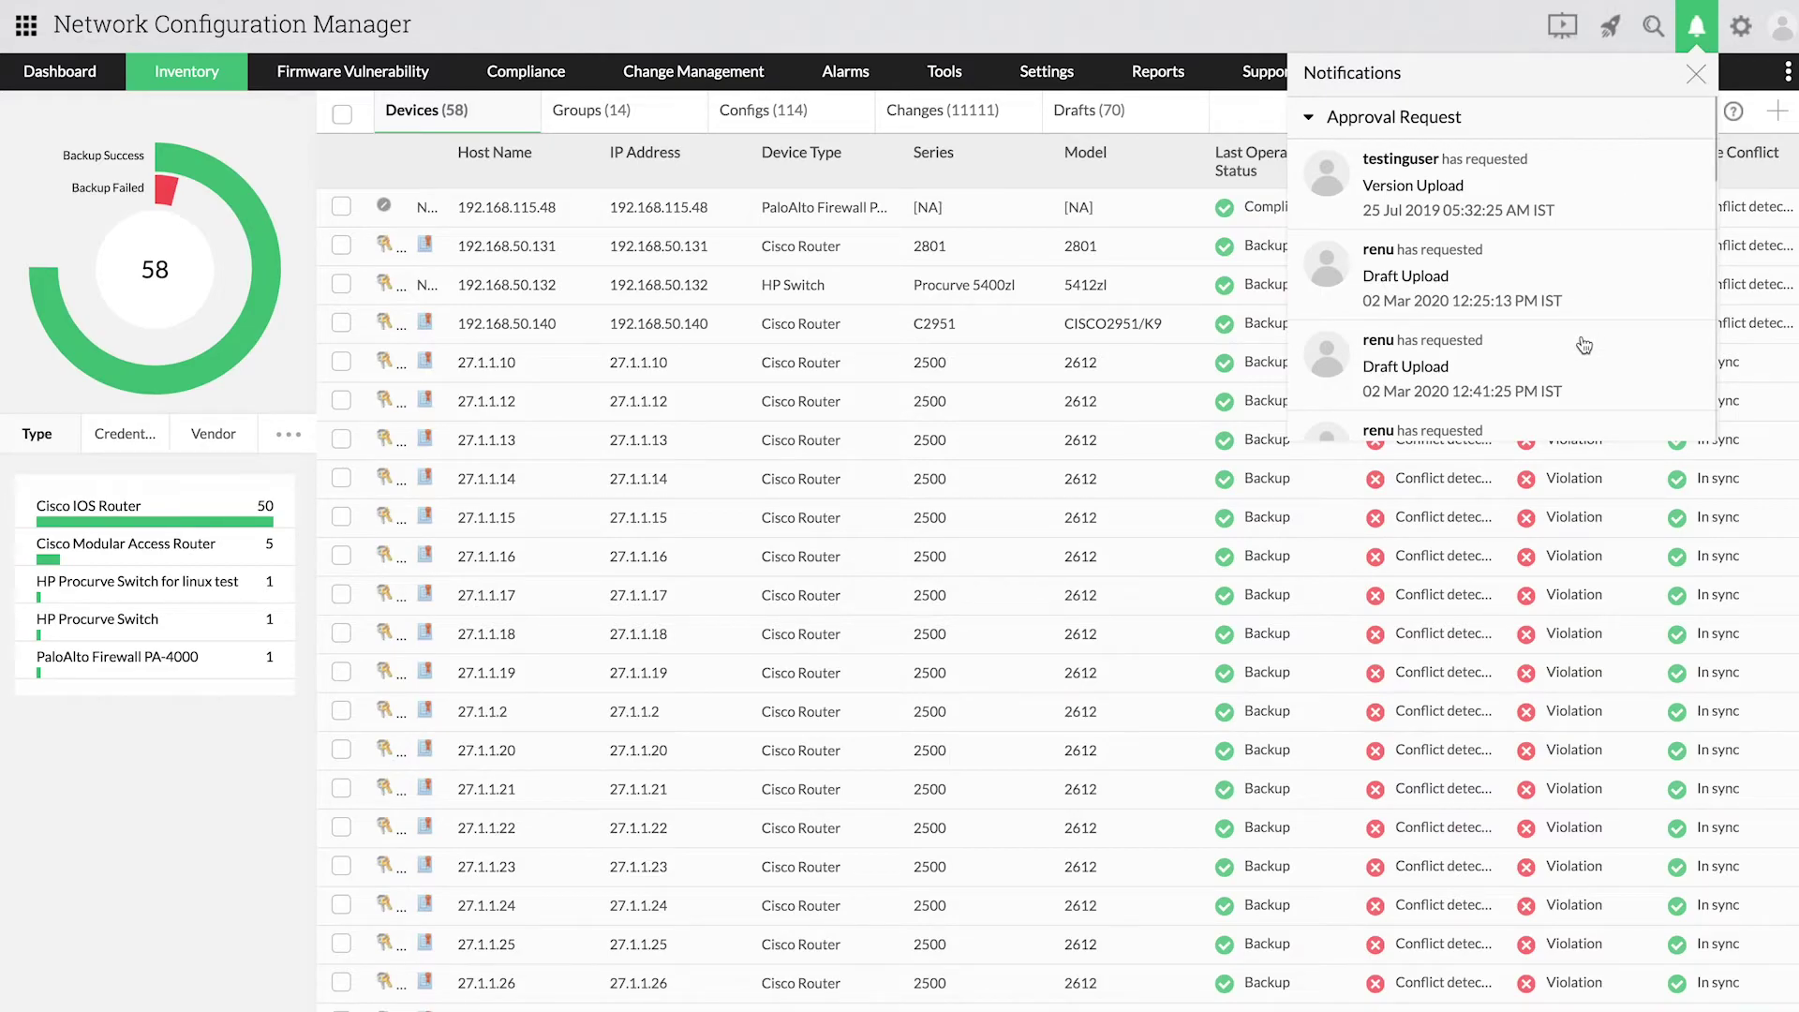
scroll(1583, 345, down, 1)
click(1489, 394)
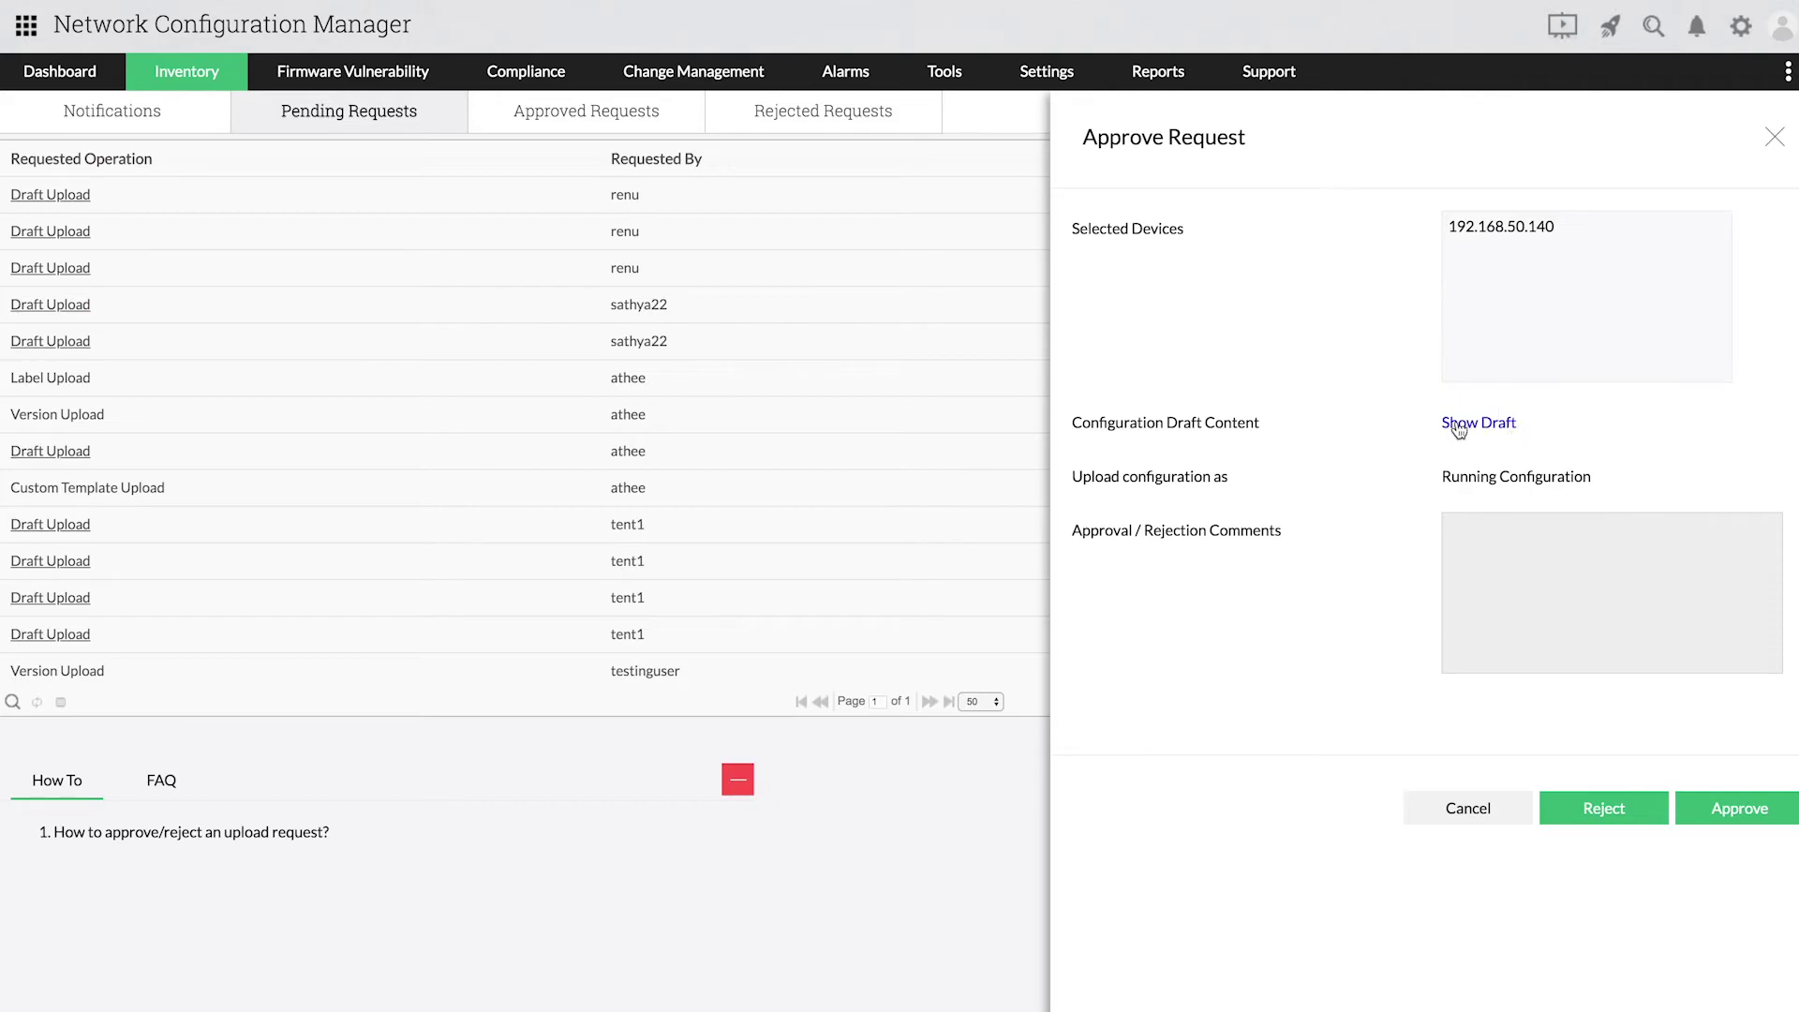
click(1459, 428)
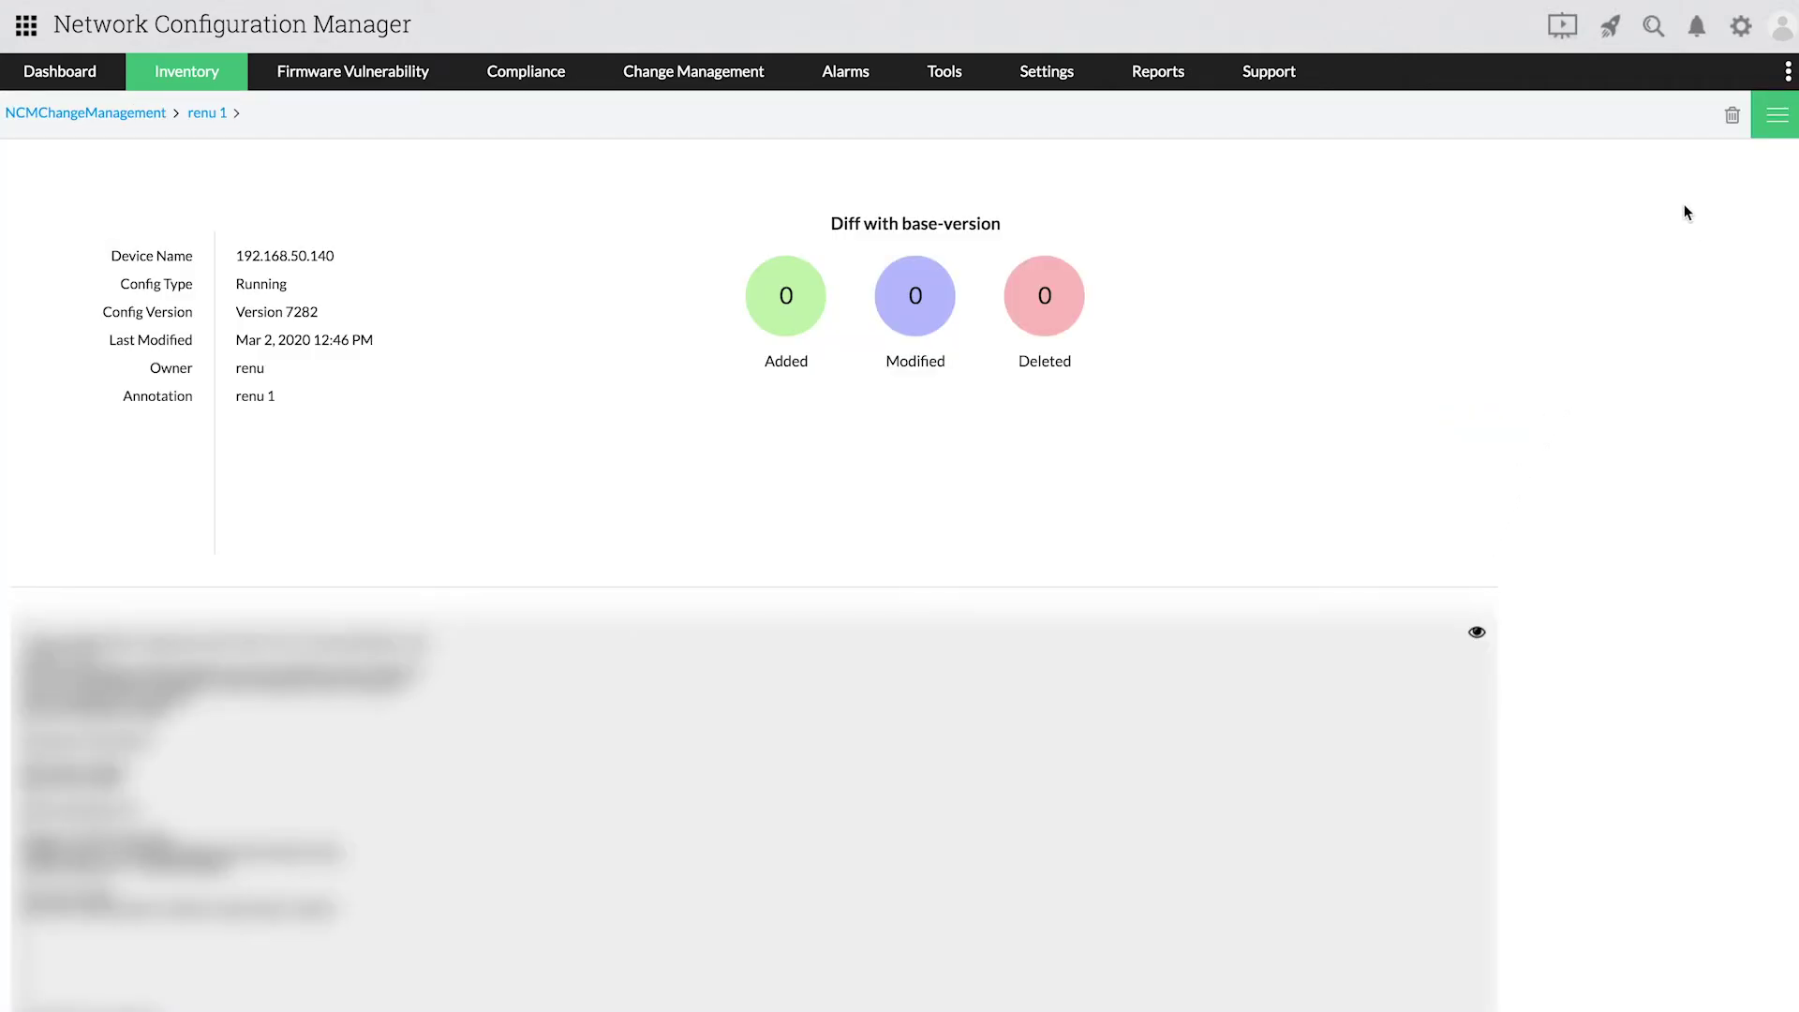
click(1476, 632)
click(1432, 282)
click(1777, 115)
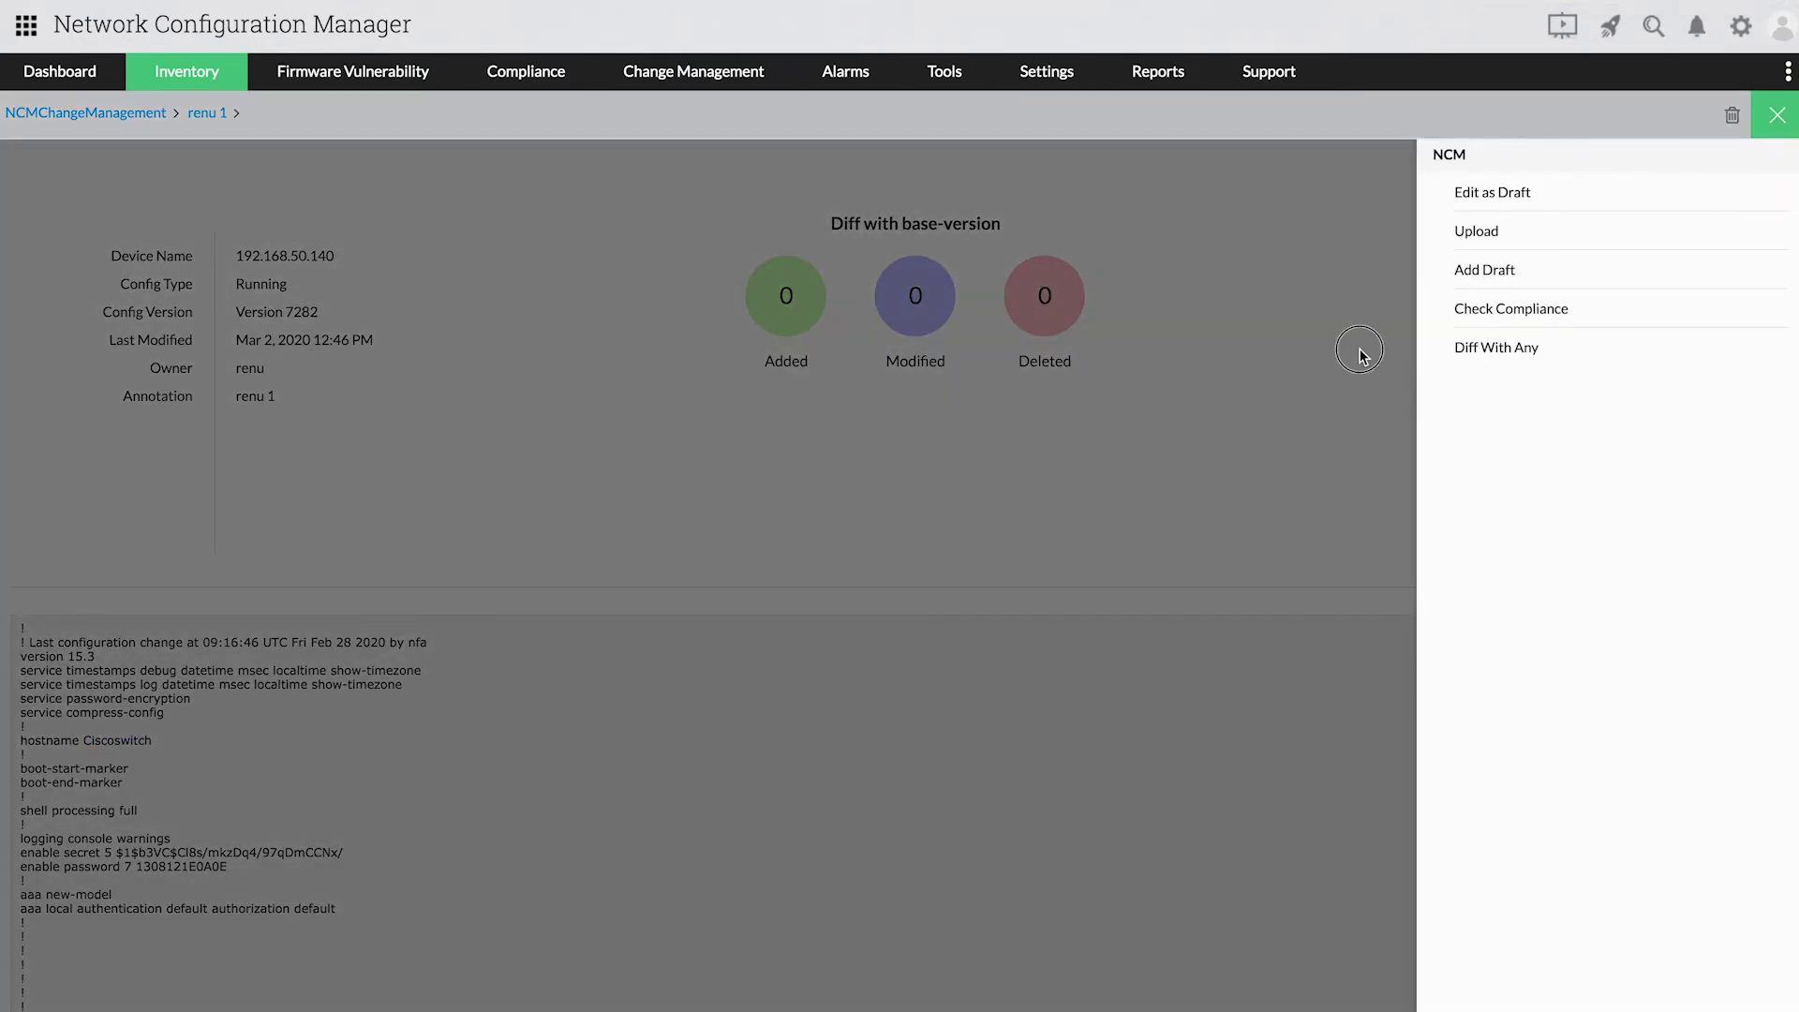
click(1777, 114)
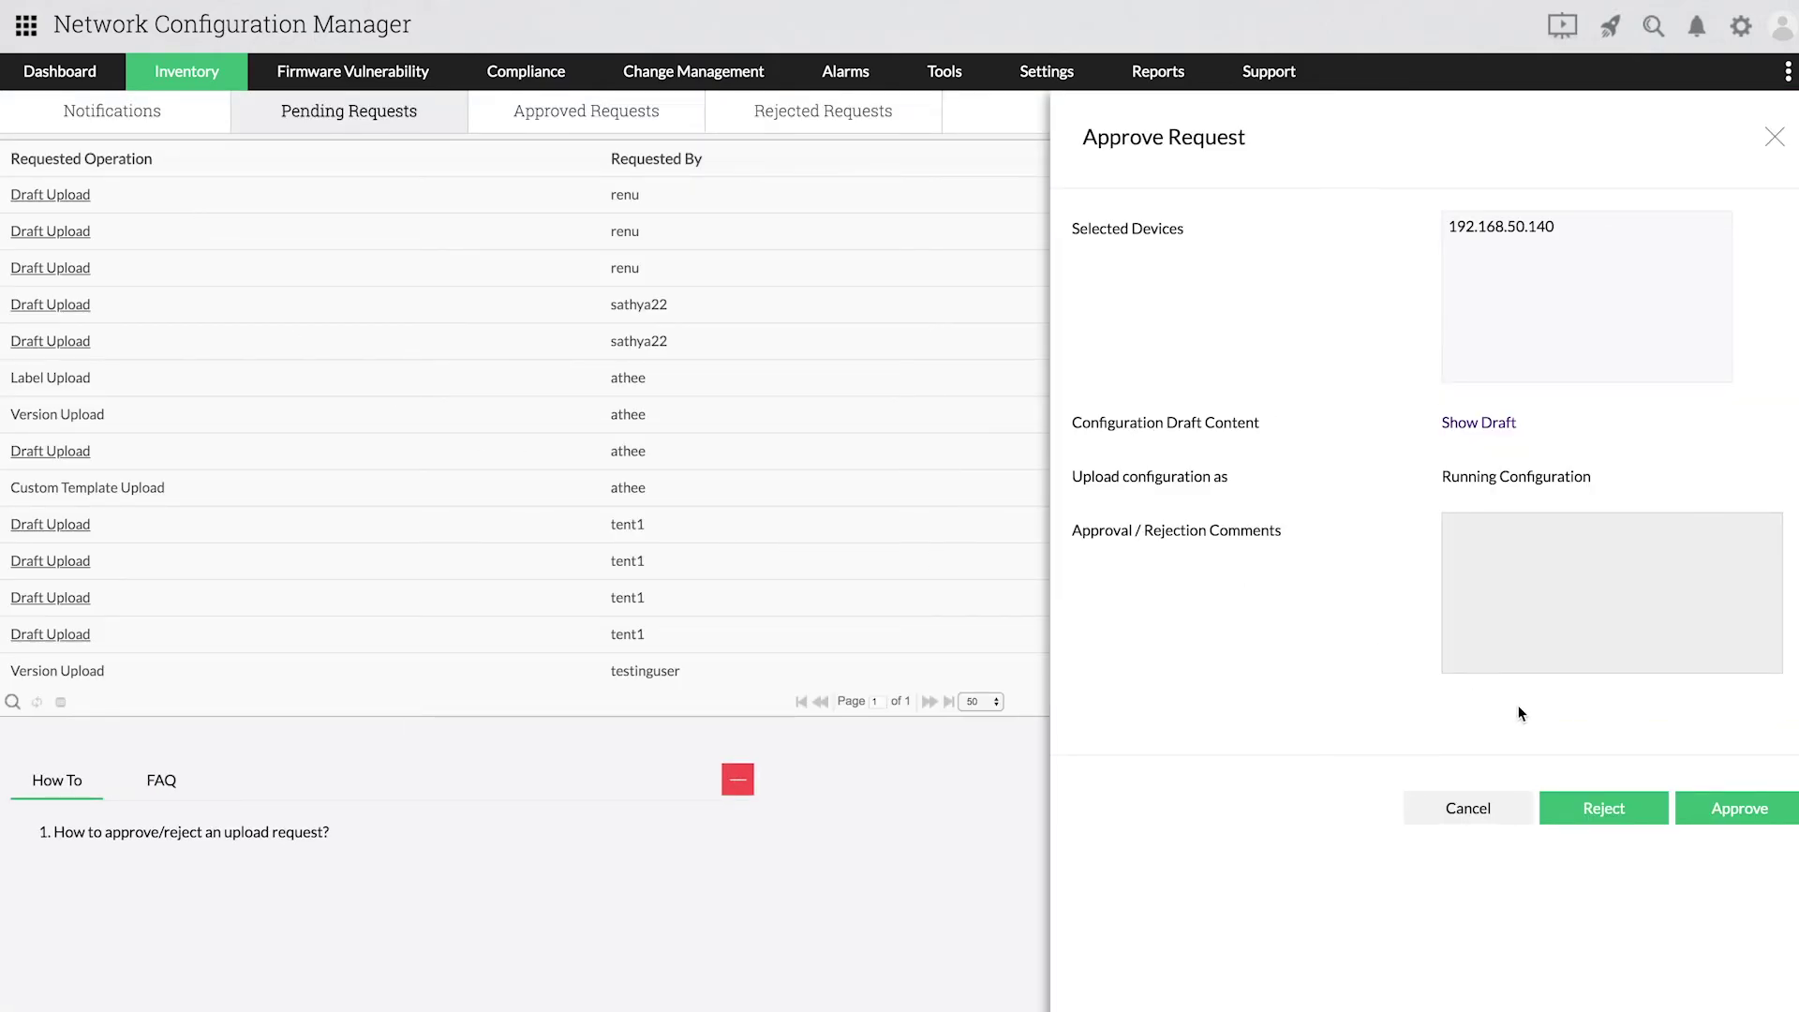
Step: Enter 'not needed' as the rejection comment and reject the draft upload request
click(1531, 629)
text(not needed)
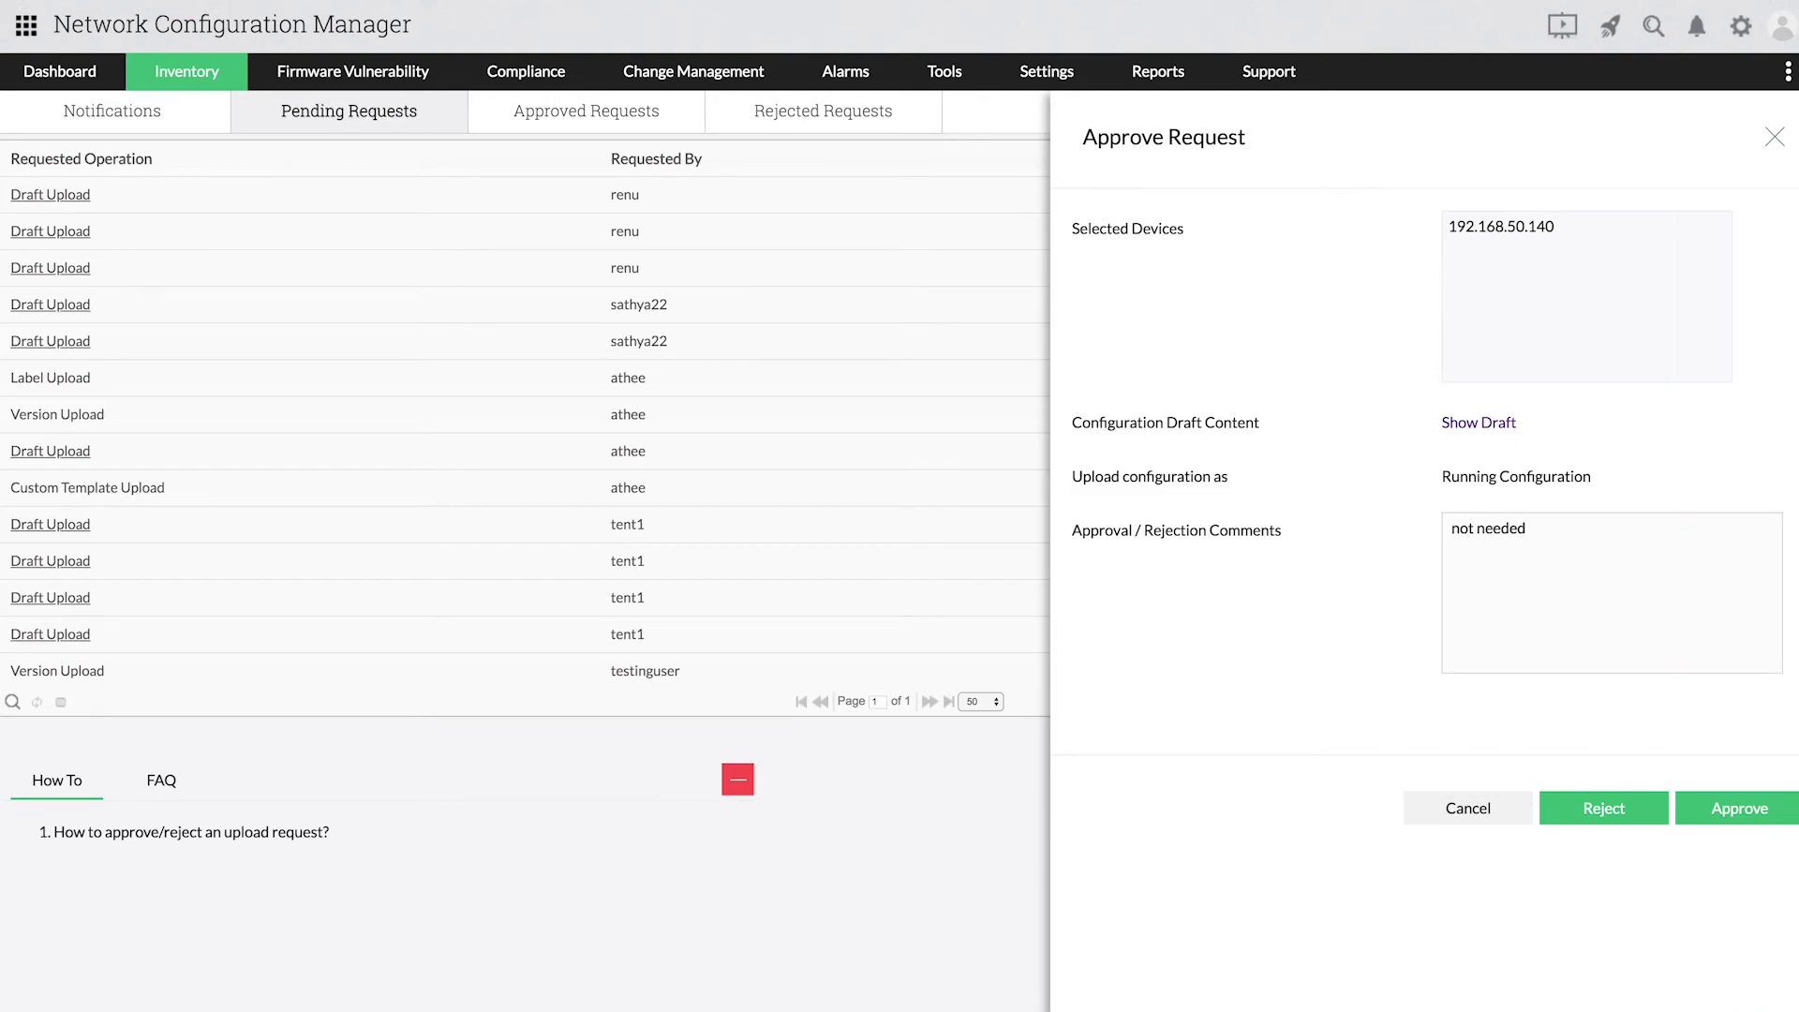
click(1614, 806)
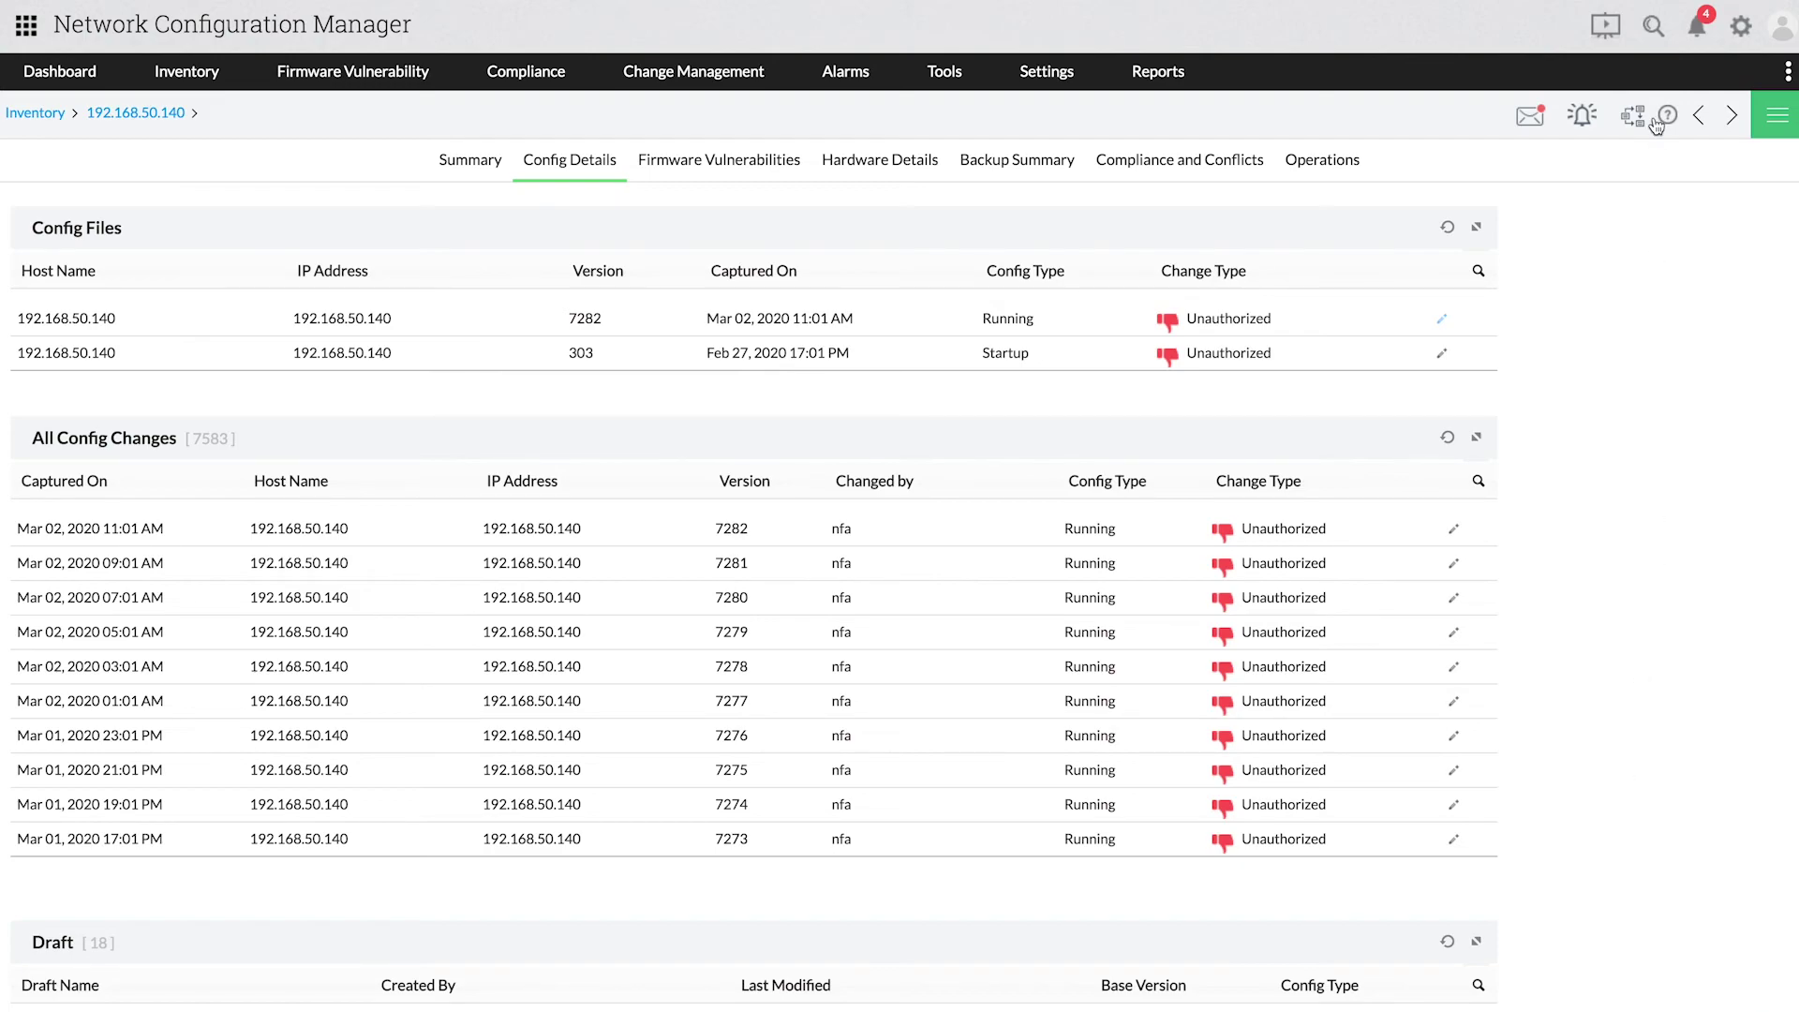
Step: Open the 'admin has rejected your request' notification to see the Rejected Requests list
click(1696, 26)
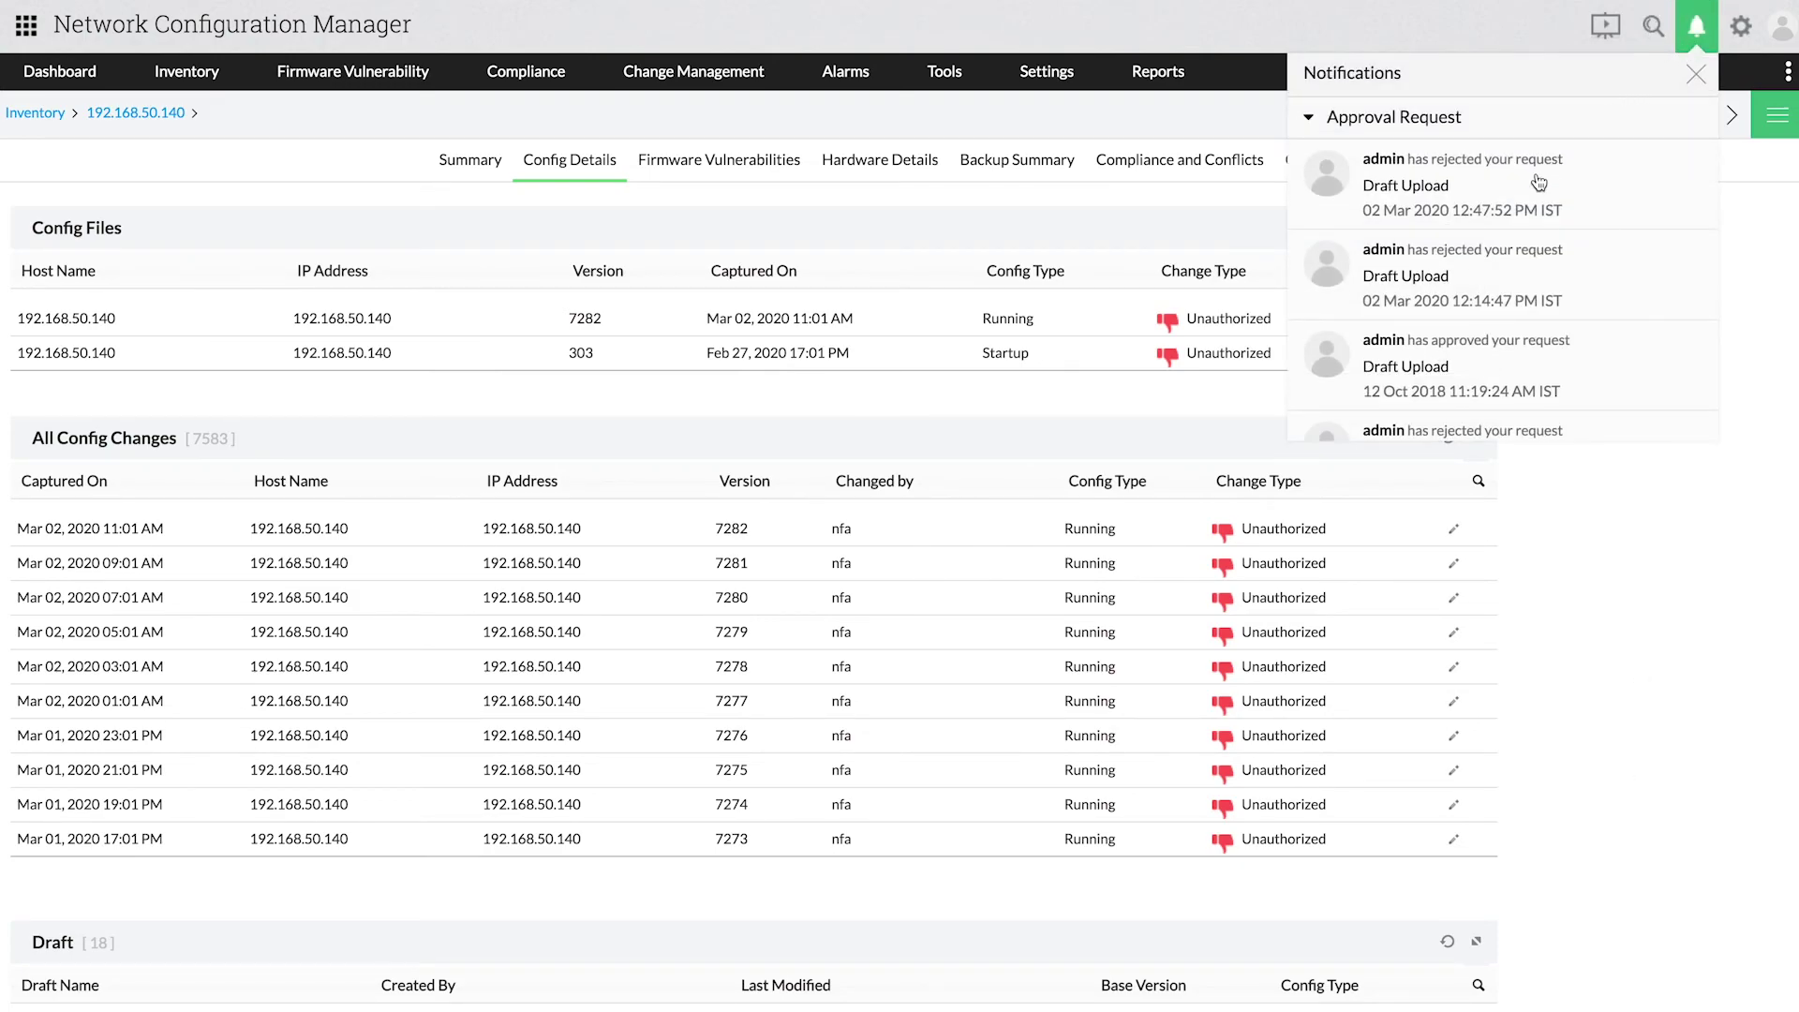
click(1533, 184)
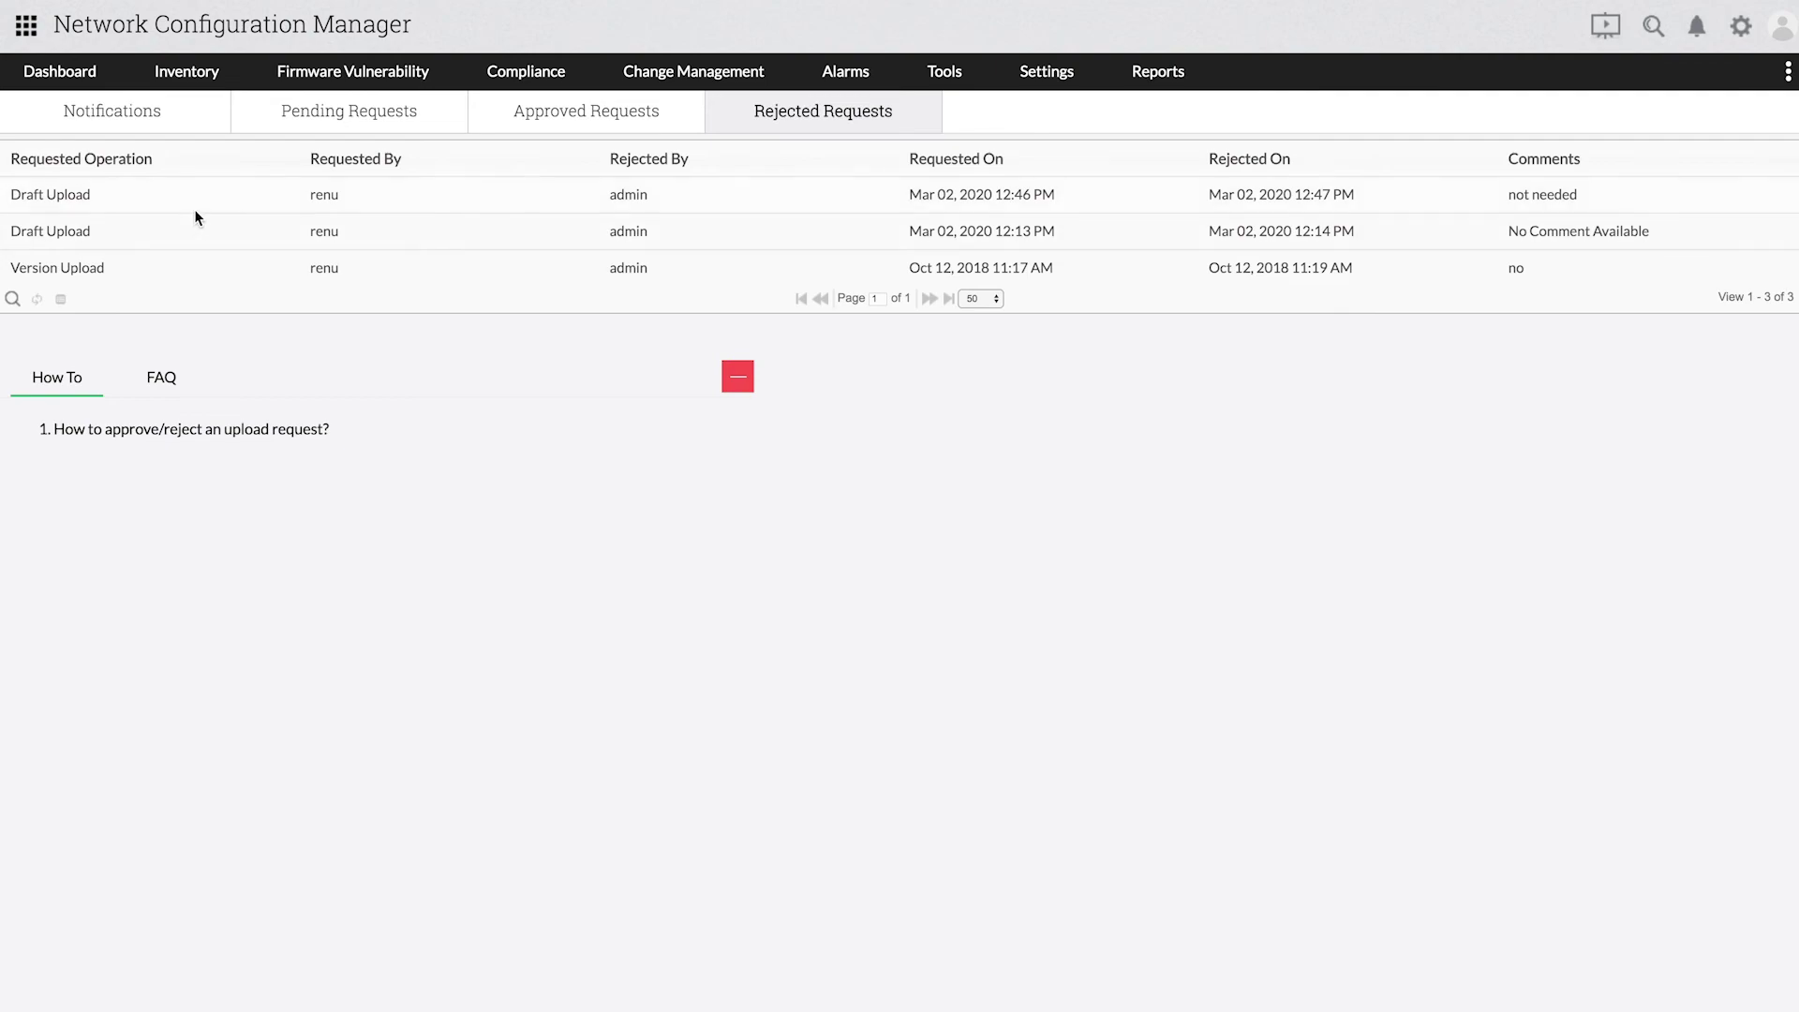